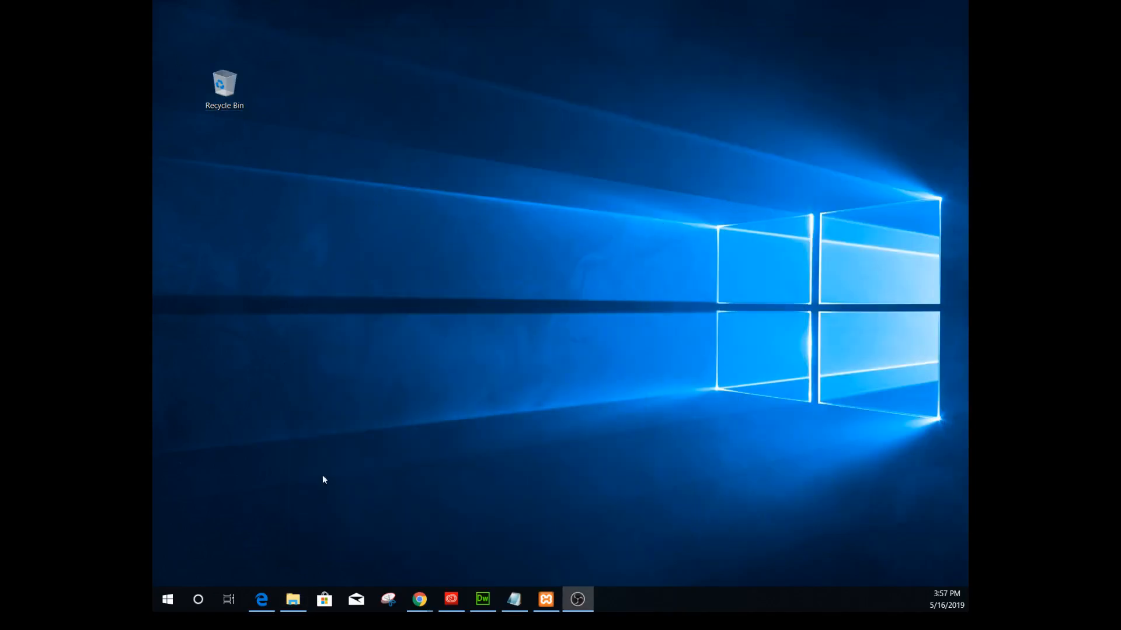
# Open File Explorer and go to the Pictures folder under This PC
pyautogui.click(291, 600)
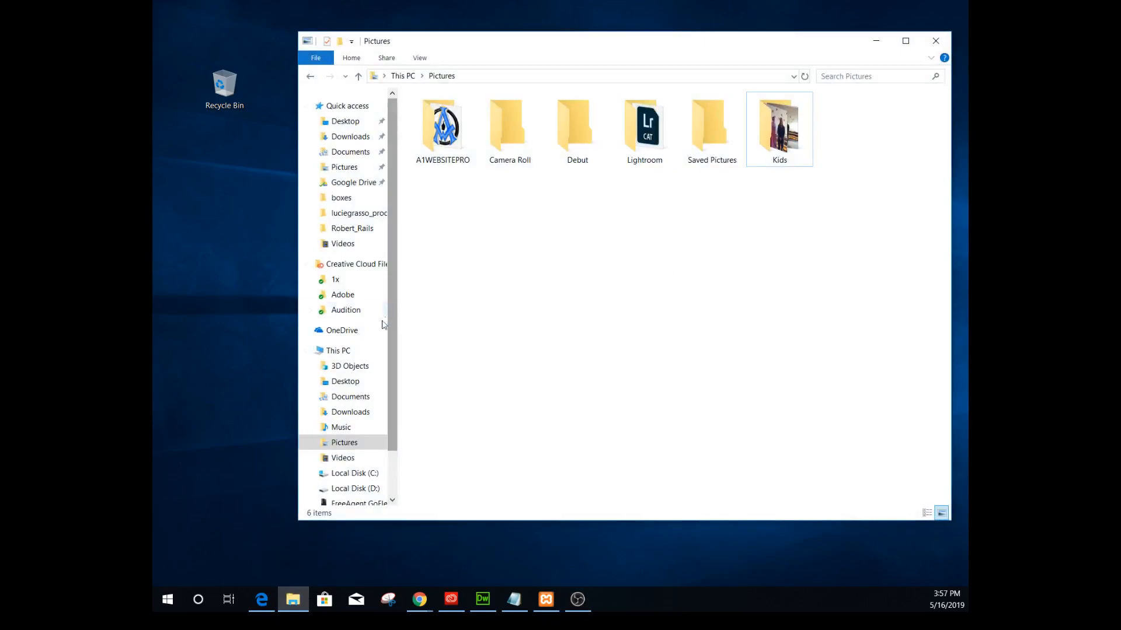
pyautogui.click(344, 353)
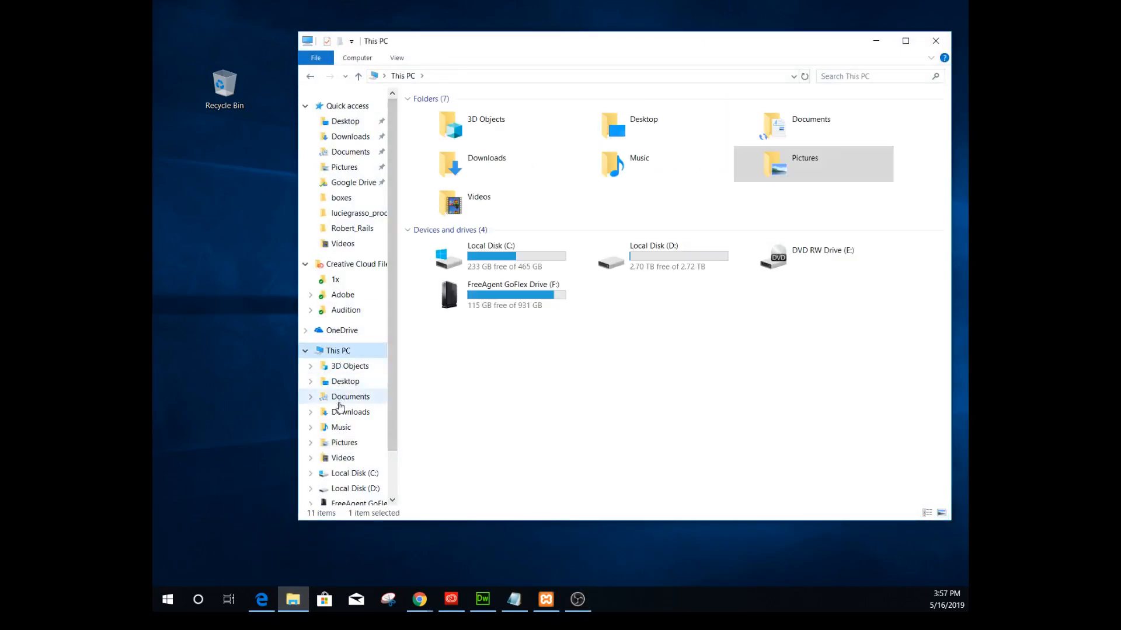
pyautogui.click(347, 444)
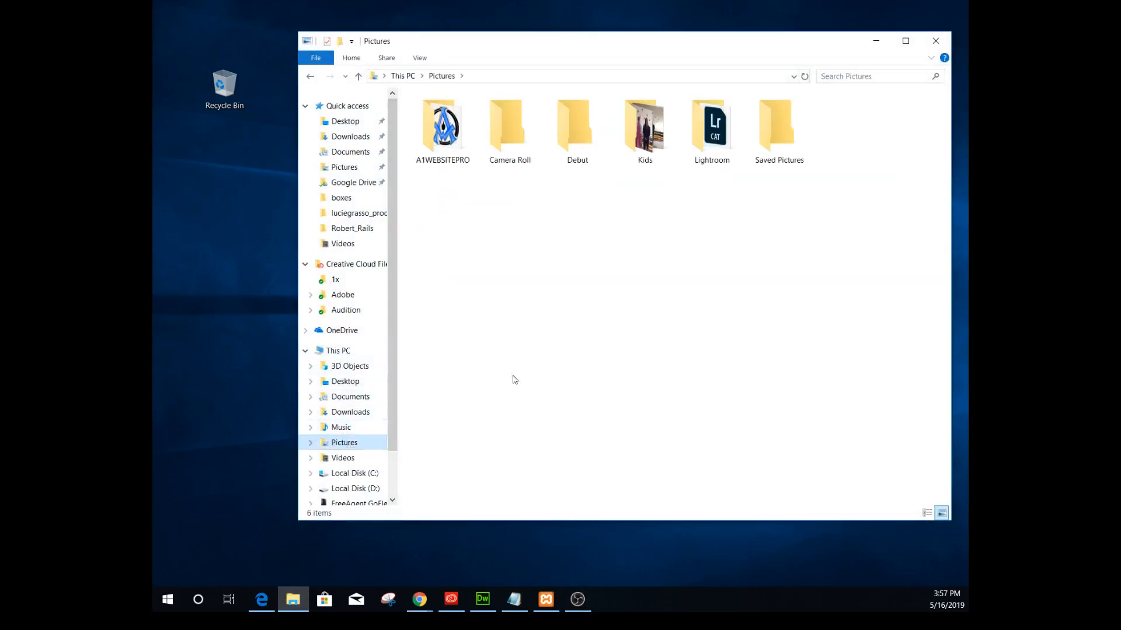
# Shift the Pictures window slightly and move the Kids folder out of it onto the desktop
pyautogui.click(641, 143)
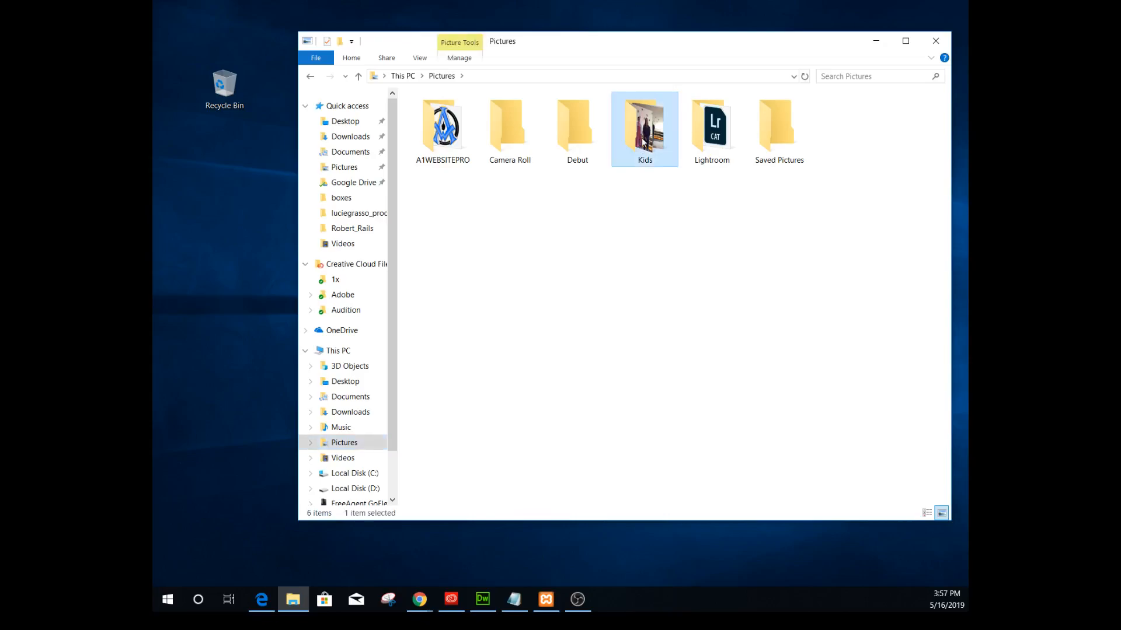
pyautogui.moveTo(663, 52)
pyautogui.mouseDown()
pyautogui.moveTo(728, 43)
pyautogui.moveTo(653, 35)
pyautogui.moveTo(676, 39)
pyautogui.mouseUp()
pyautogui.moveTo(655, 119); pyautogui.dragTo(244, 251)
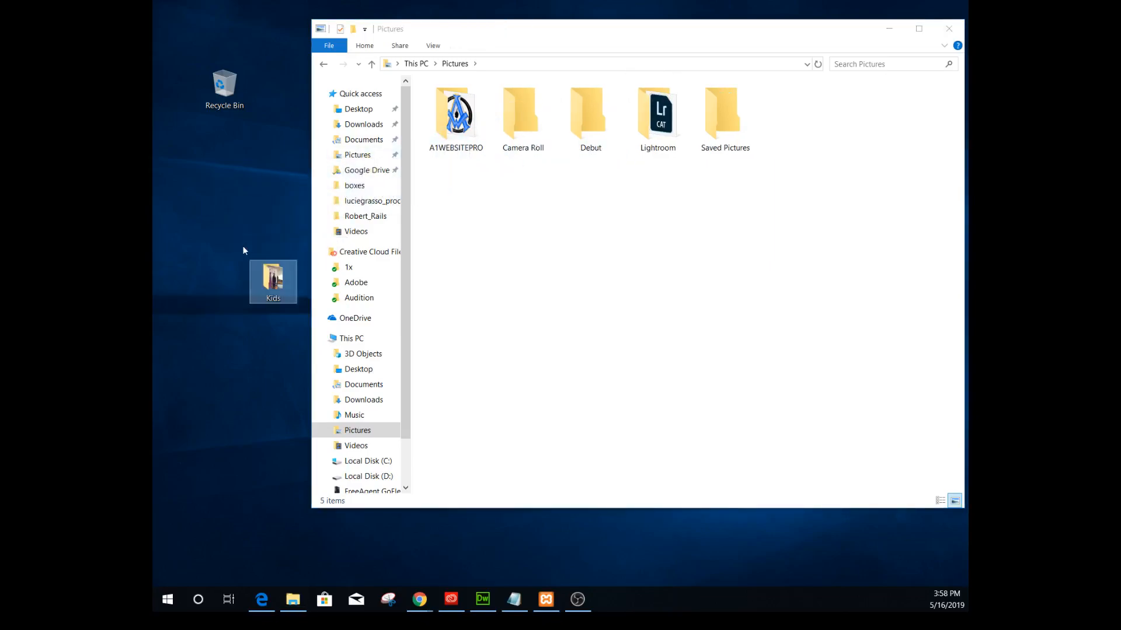
# Move the Kids folder from the desktop back into the Pictures folder
pyautogui.click(701, 244)
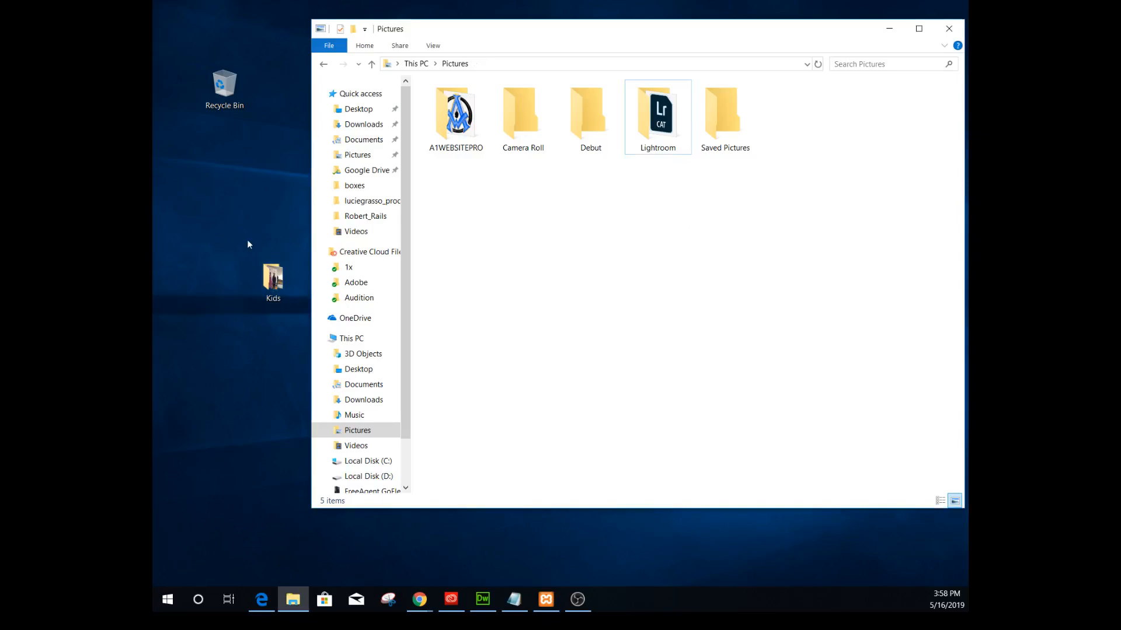
pyautogui.click(268, 278)
pyautogui.moveTo(269, 279); pyautogui.dragTo(621, 241)
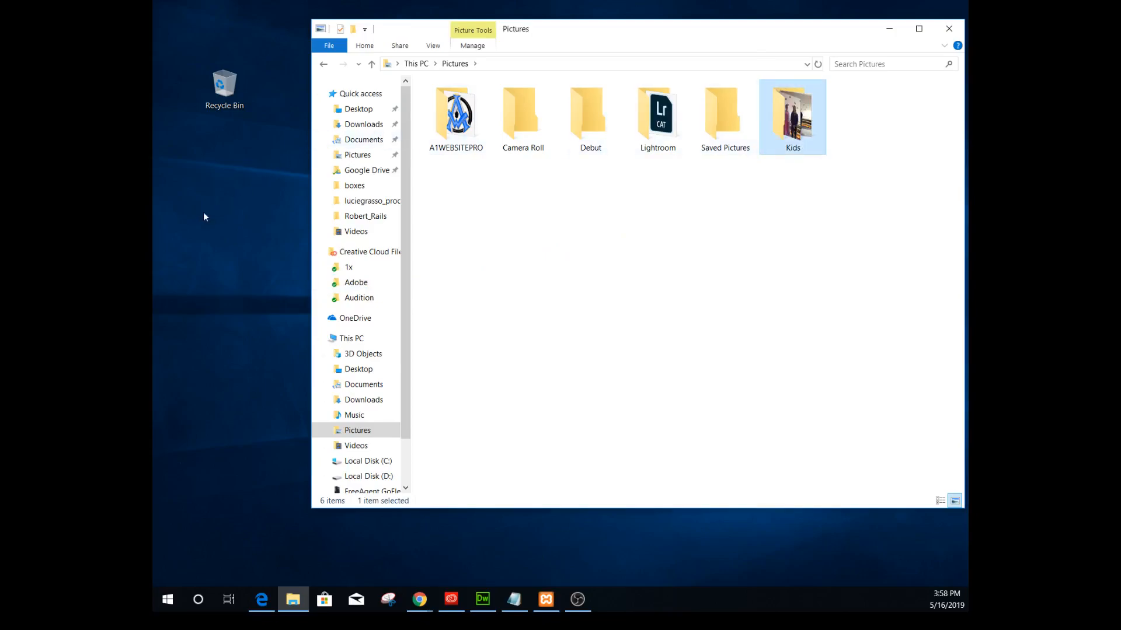
# Narrow the Pictures window while moving the Kids folder out to the desktop and back into Pictures
pyautogui.moveTo(794, 129); pyautogui.dragTo(243, 229)
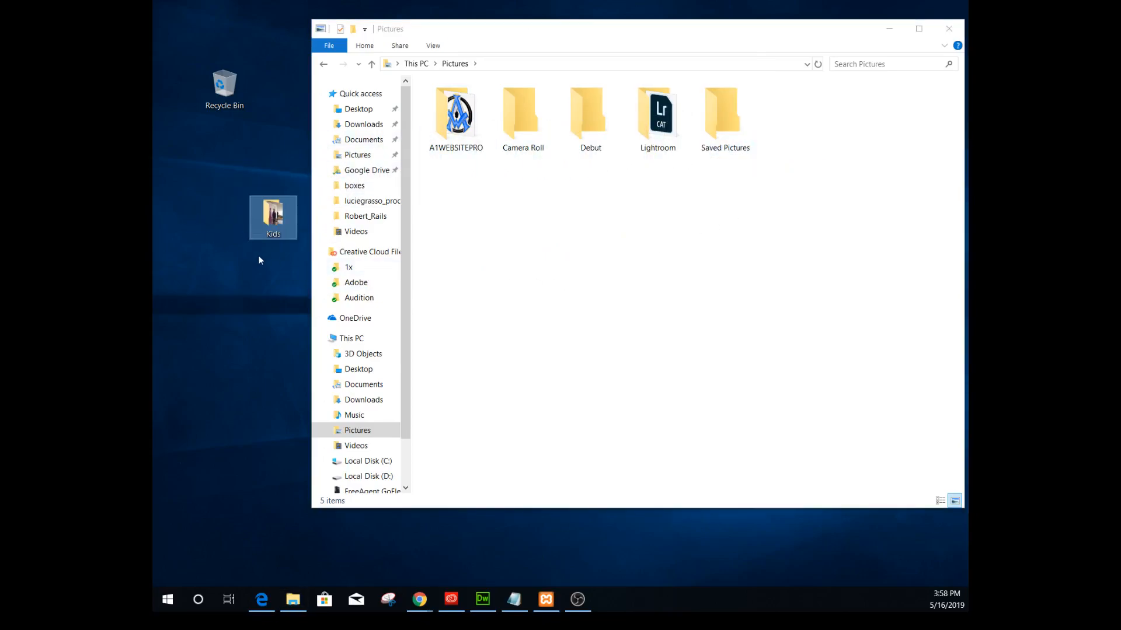
pyautogui.moveTo(311, 280); pyautogui.dragTo(492, 264)
pyautogui.moveTo(269, 221); pyautogui.dragTo(713, 255)
pyautogui.click(296, 187)
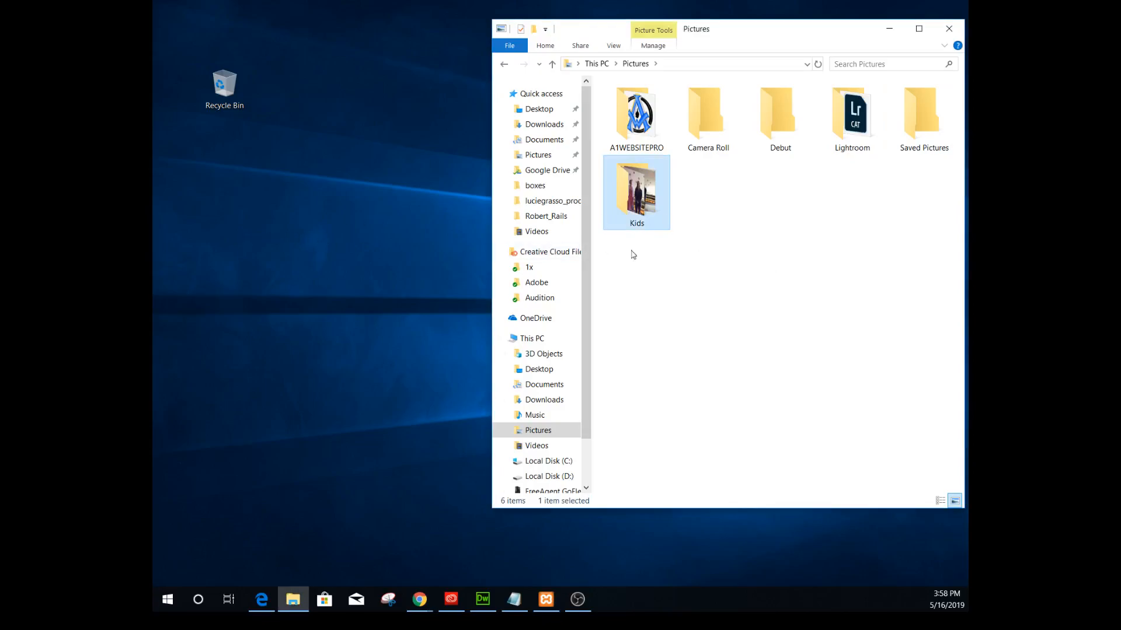
# Copy the Kids folder from Pictures onto the desktop, keeping the original, and select each one in turn
pyautogui.moveTo(644, 199)
pyautogui.moveTo(635, 190); pyautogui.dragTo(376, 226)
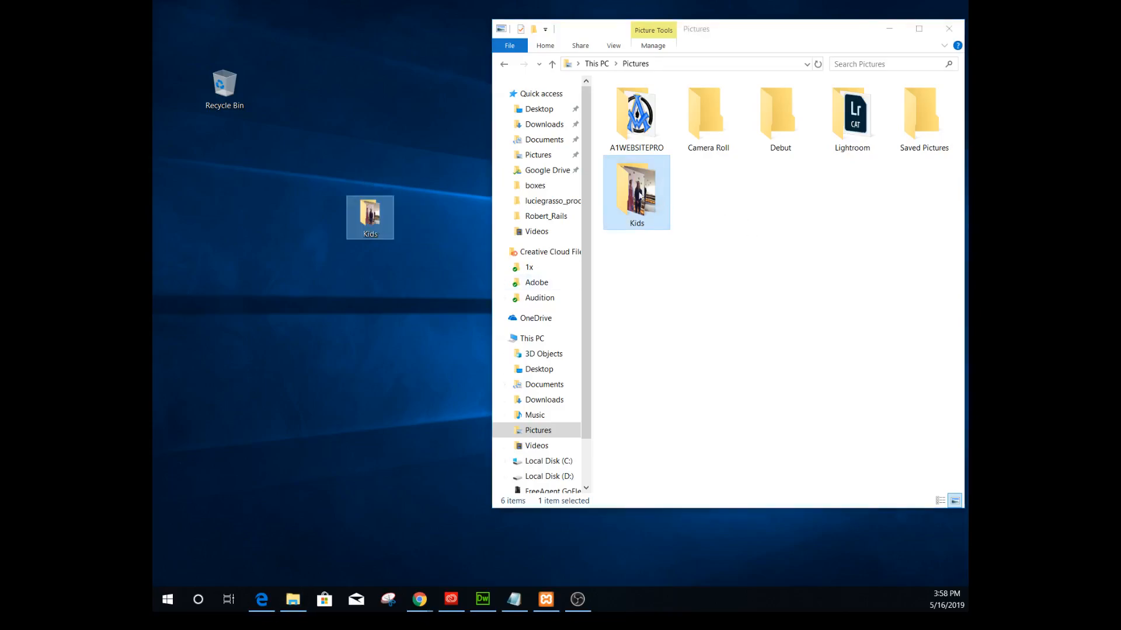
pyautogui.click(632, 190)
pyautogui.click(383, 223)
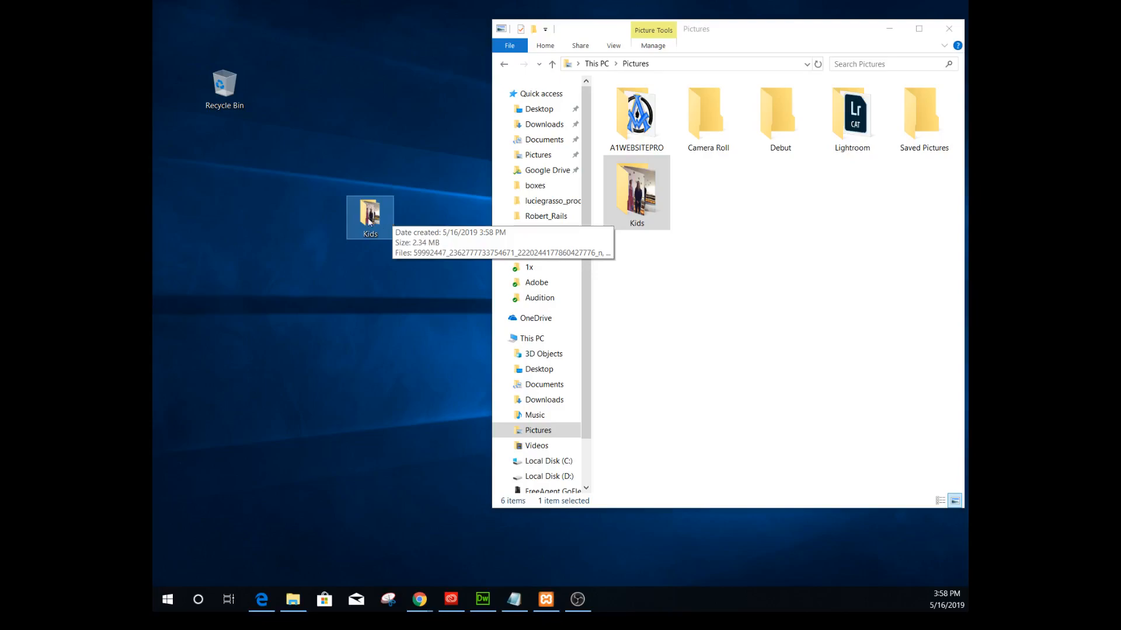
# Put the desktop copy of the Kids folder in the Recycle Bin and permanently empty the bin
pyautogui.moveTo(368, 222); pyautogui.dragTo(345, 203)
pyautogui.moveTo(268, 138); pyautogui.dragTo(226, 95)
pyautogui.rightClick(232, 103)
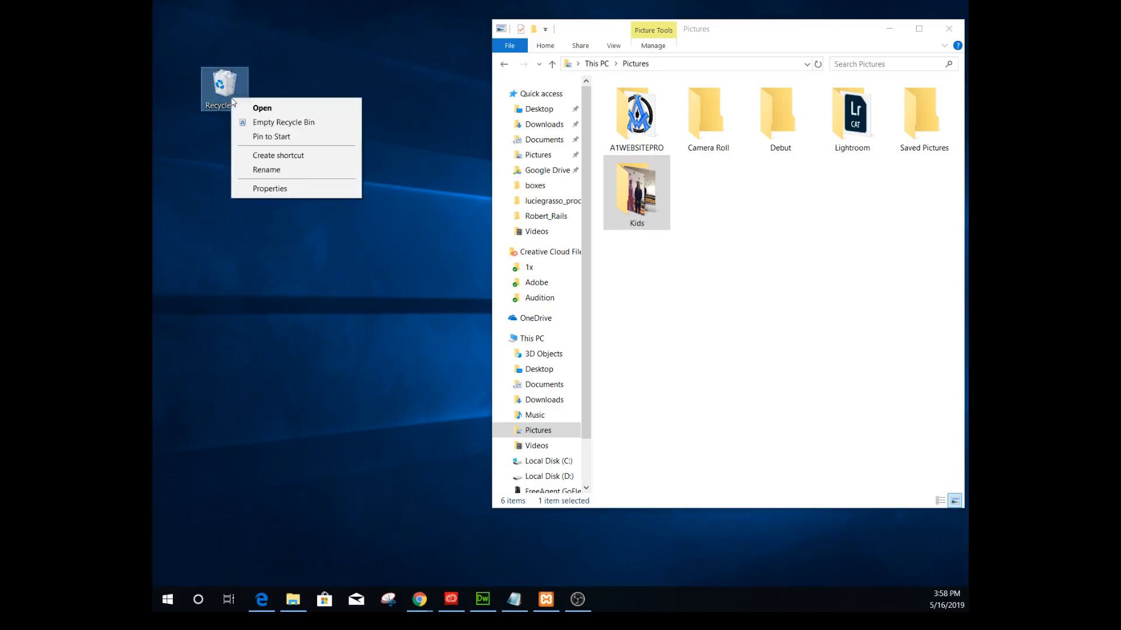
pyautogui.click(261, 121)
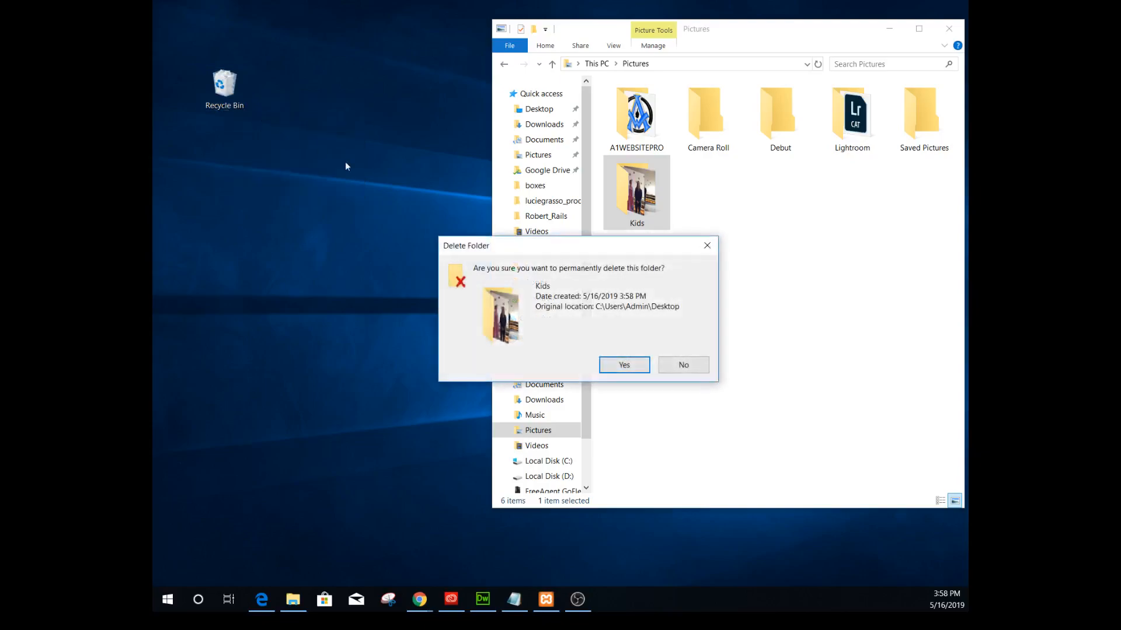
pyautogui.click(639, 368)
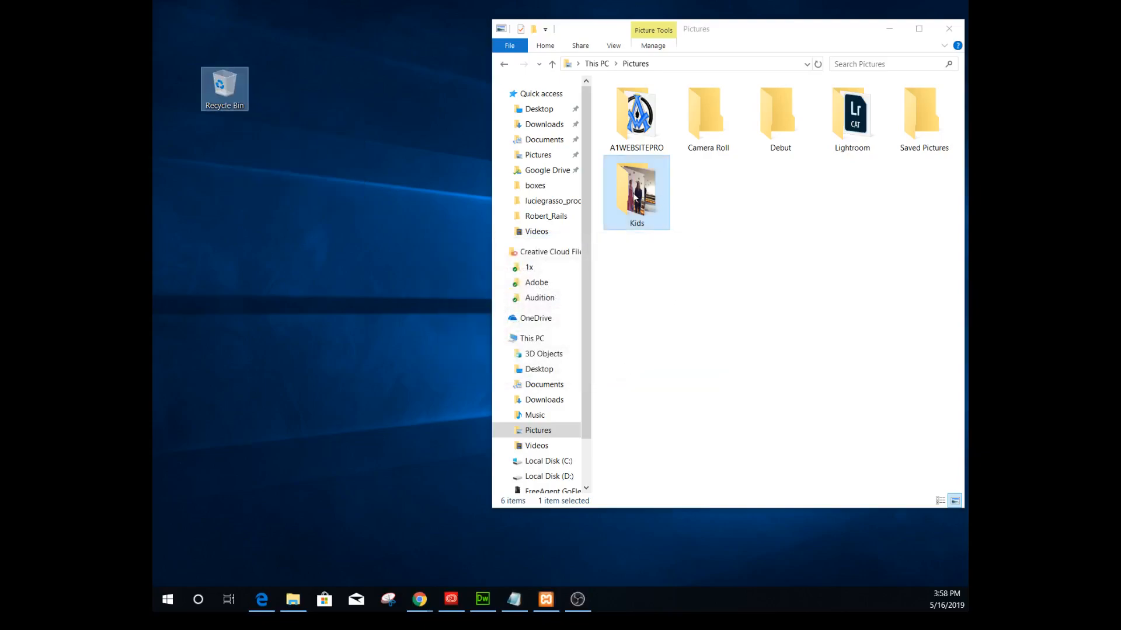
# Check the contents of the original Kids folder, return to Pictures and close the window
pyautogui.doubleClick(662, 220)
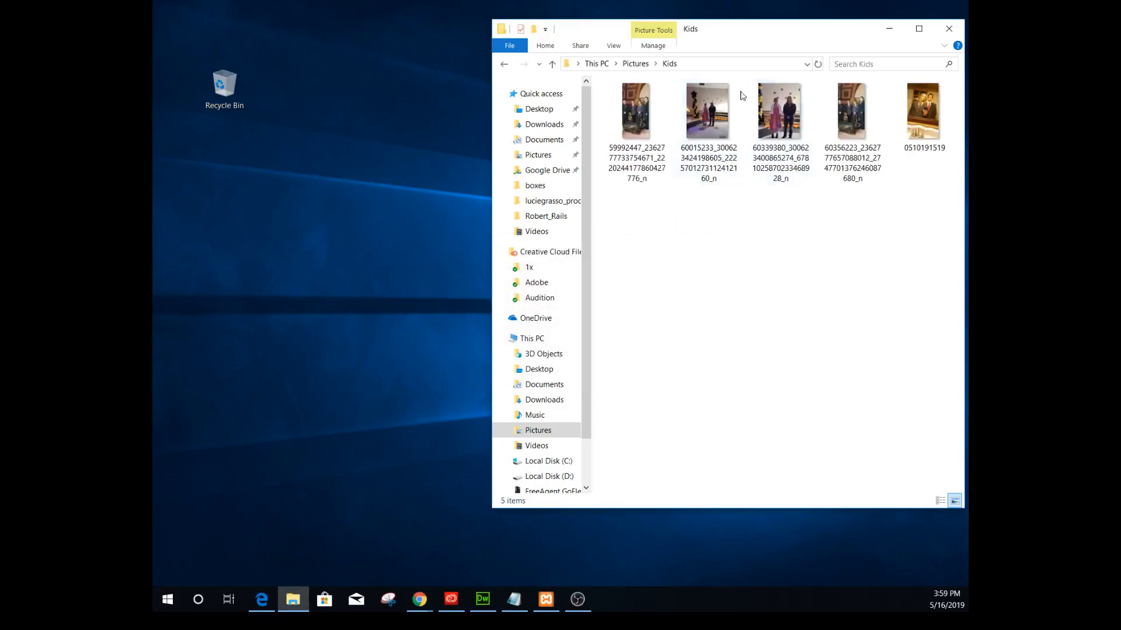
pyautogui.click(635, 64)
pyautogui.click(712, 313)
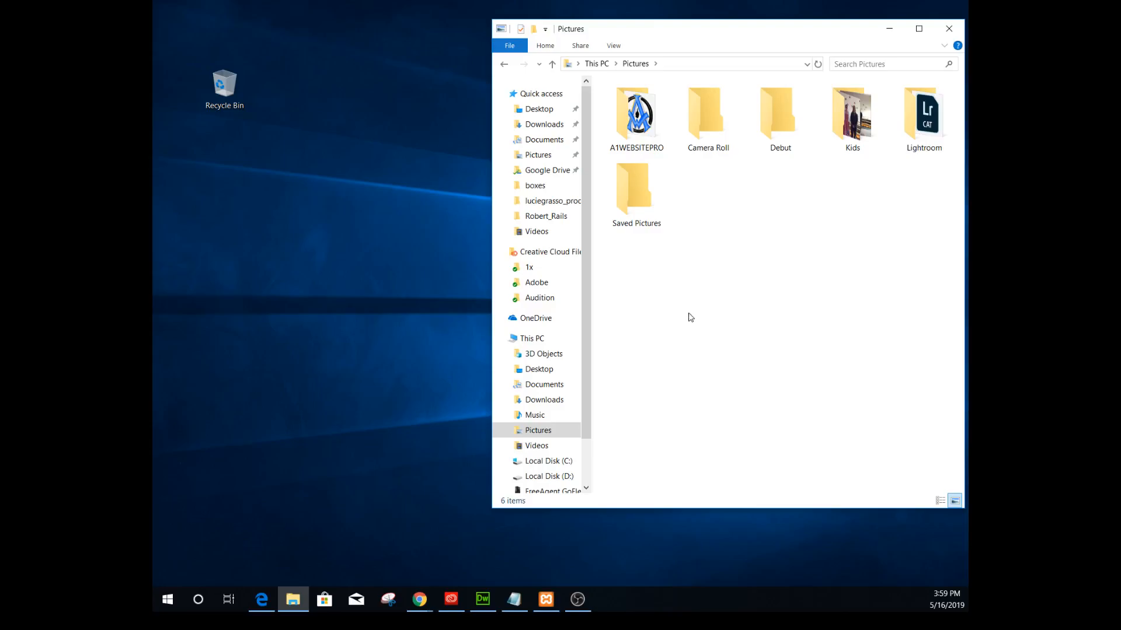
pyautogui.click(311, 207)
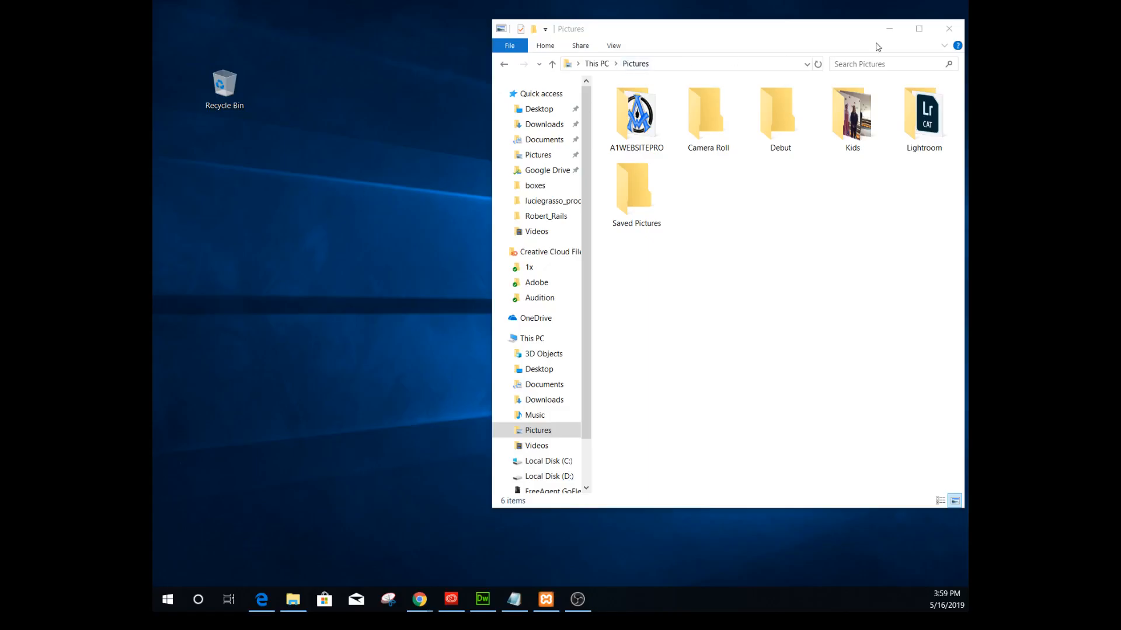
pyautogui.click(948, 34)
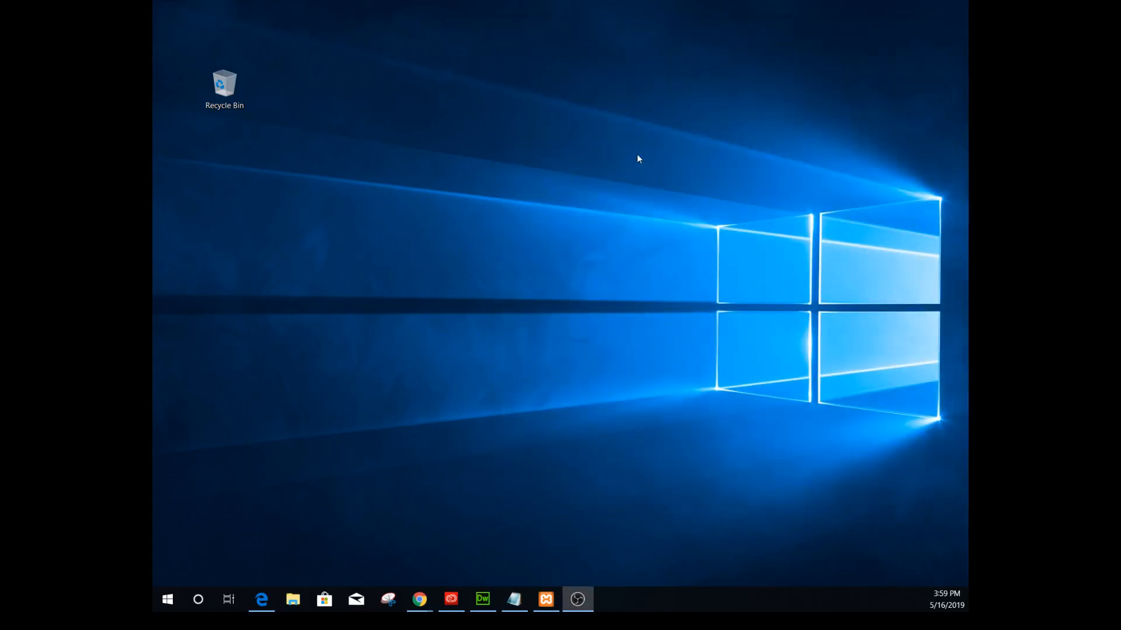
# Start creating a desktop shortcut and set its target to the user's Pictures folder, browsing through Libraries
pyautogui.rightClick(601, 155)
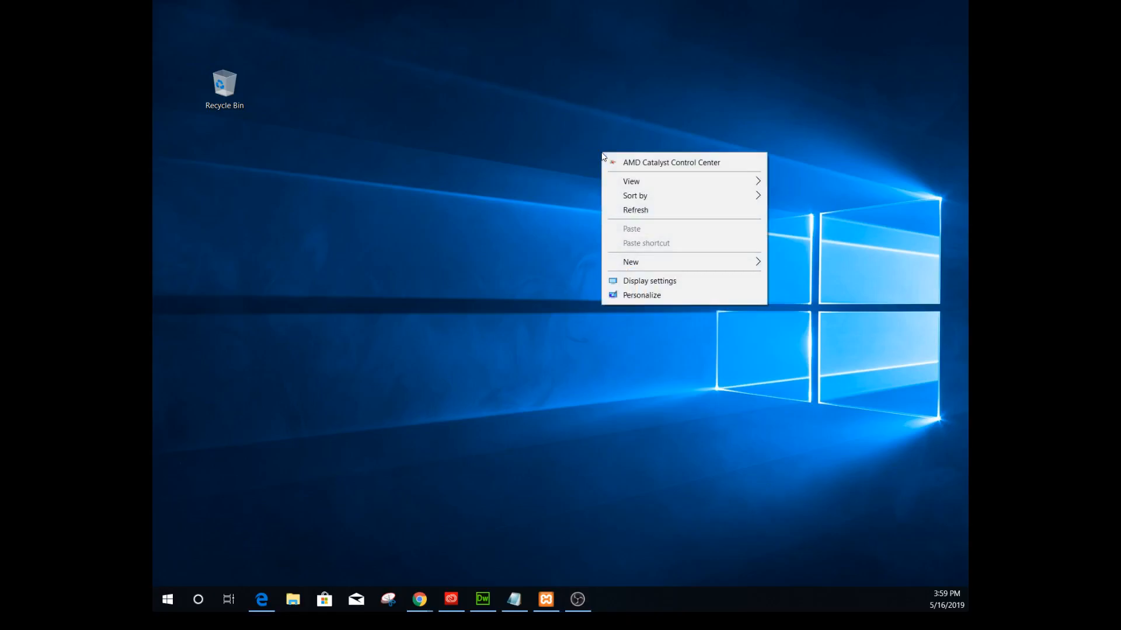
pyautogui.moveTo(657, 268)
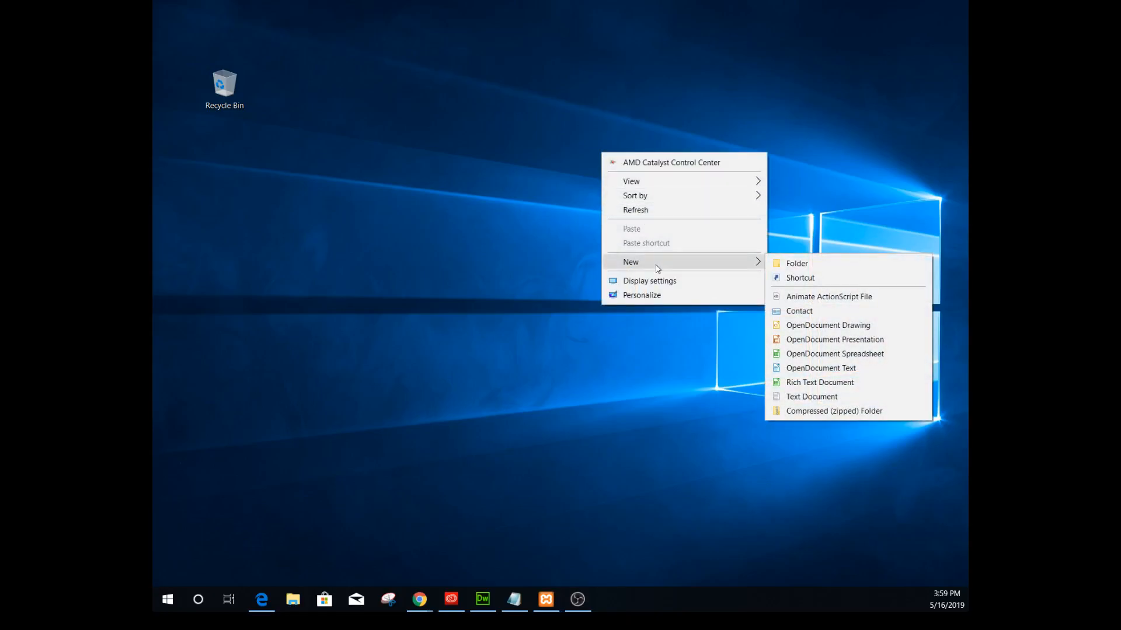
pyautogui.click(812, 278)
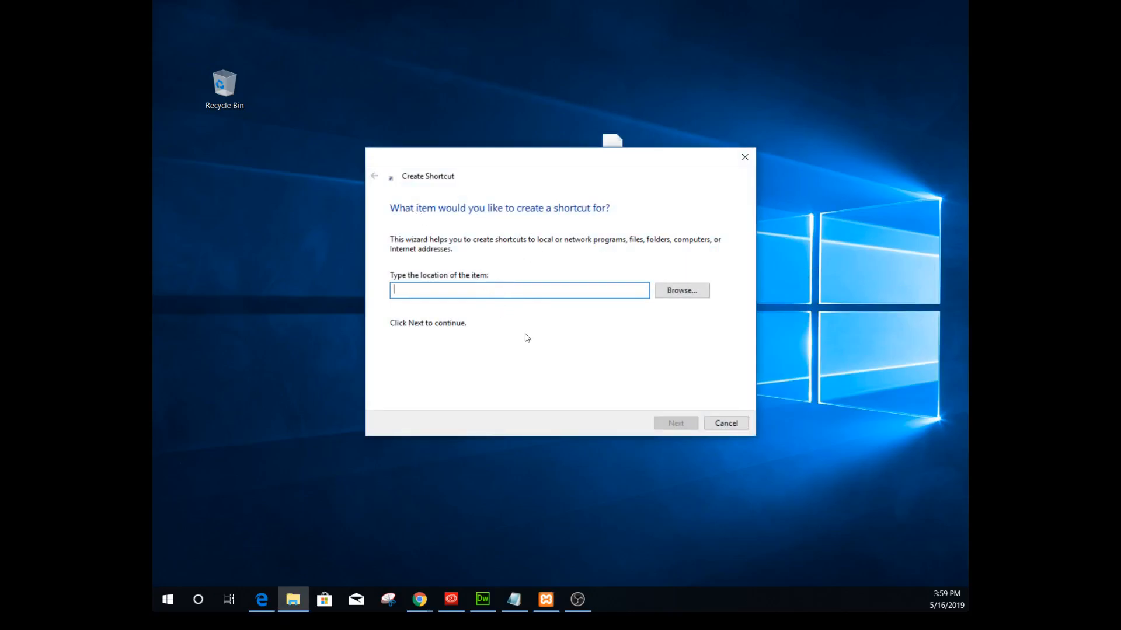
pyautogui.click(686, 295)
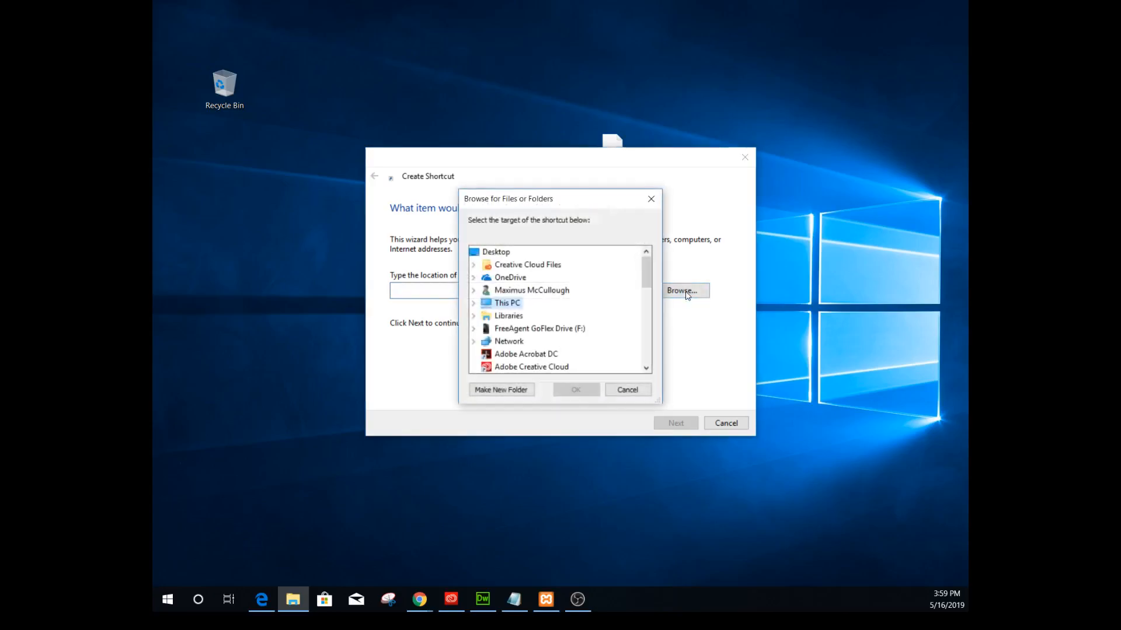
pyautogui.doubleClick(491, 319)
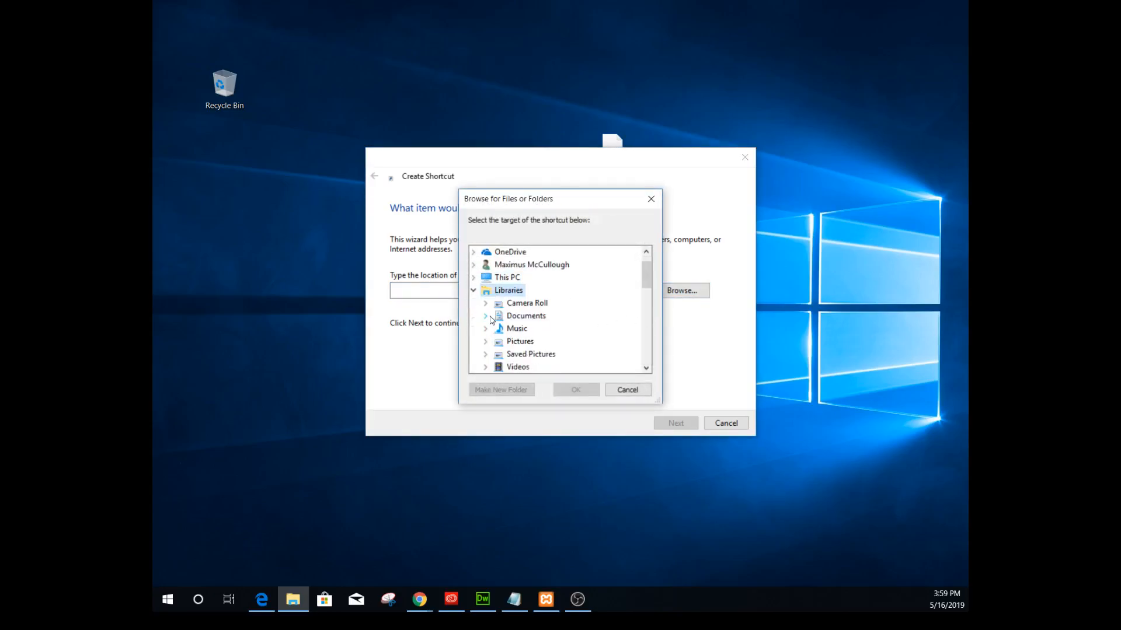
pyautogui.doubleClick(512, 345)
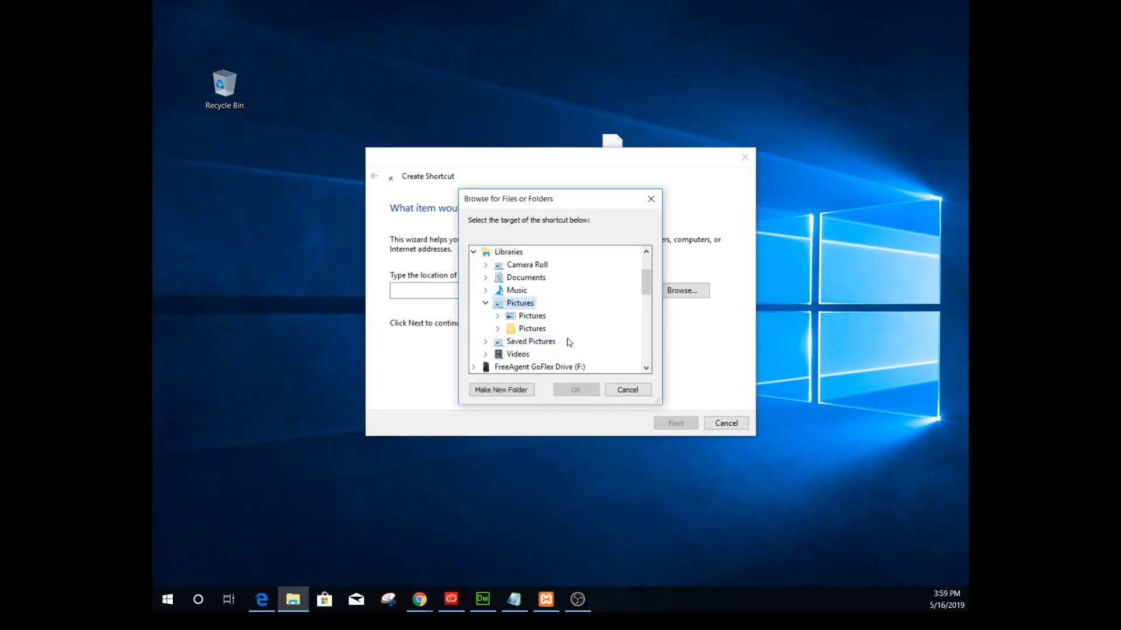
pyautogui.doubleClick(532, 316)
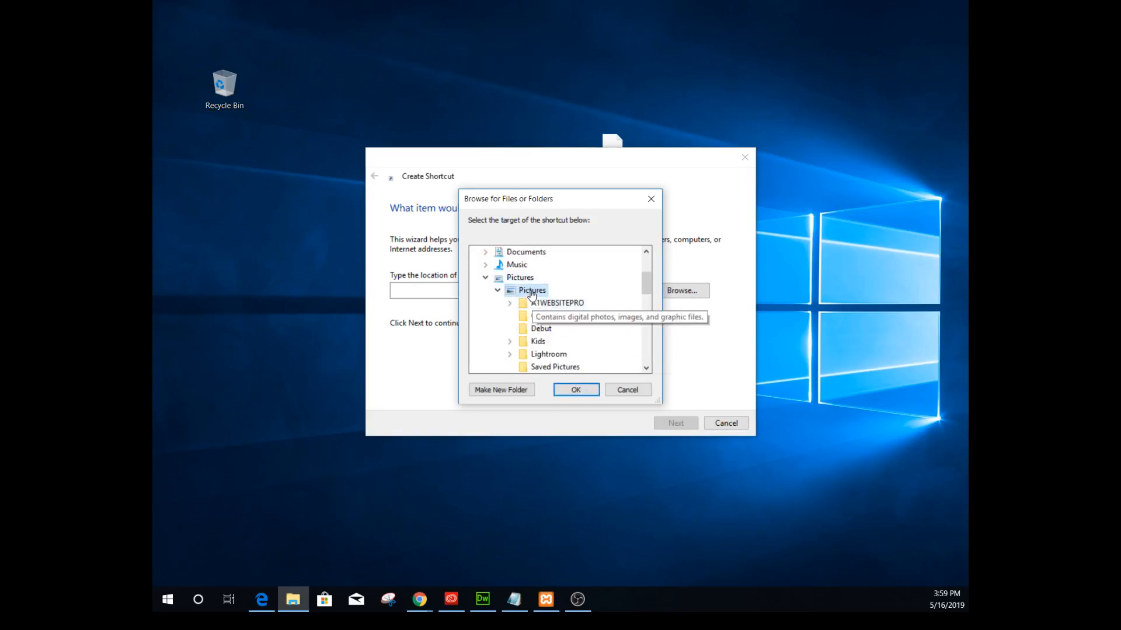
pyautogui.click(576, 390)
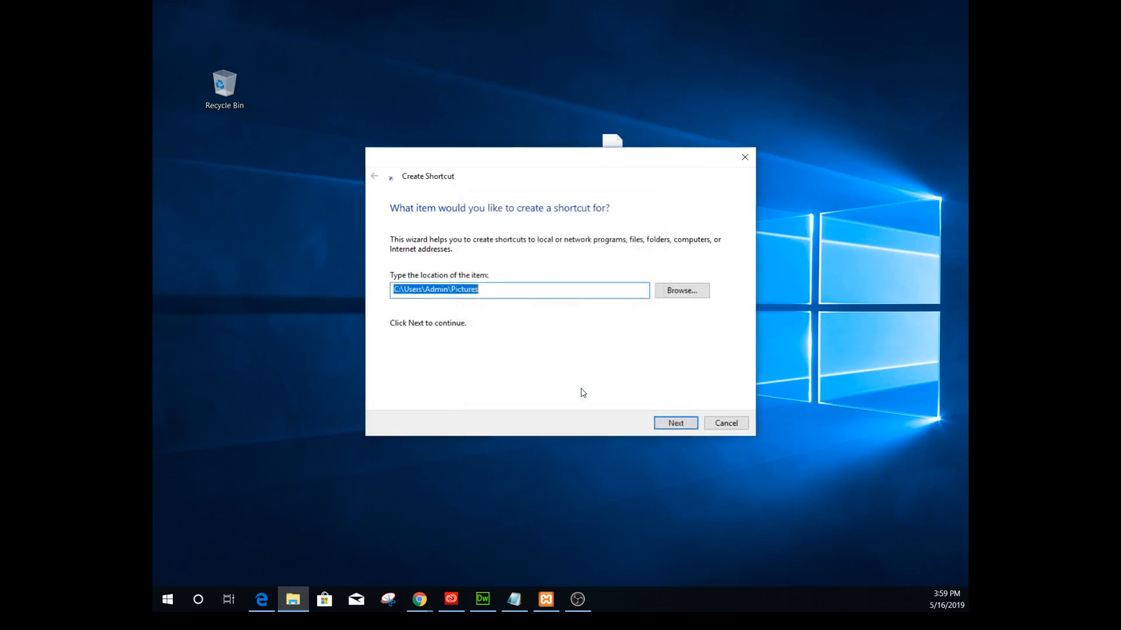
# Create the shortcut with the name Pictures, and test it by opening the folder and closing it again
pyautogui.click(677, 423)
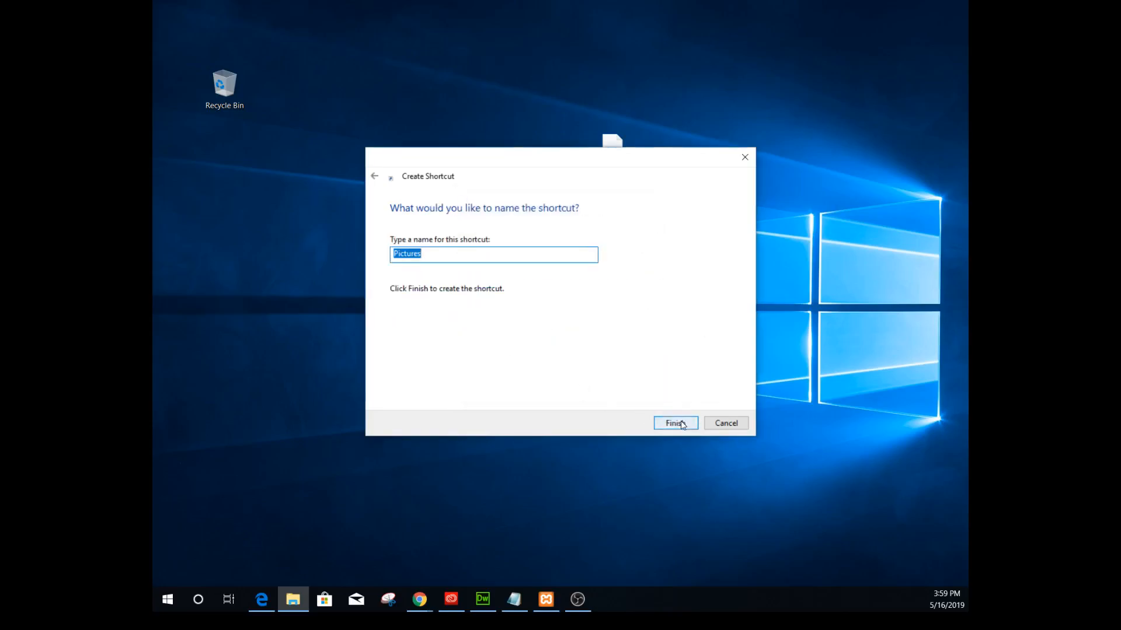
pyautogui.click(409, 258)
pyautogui.click(677, 423)
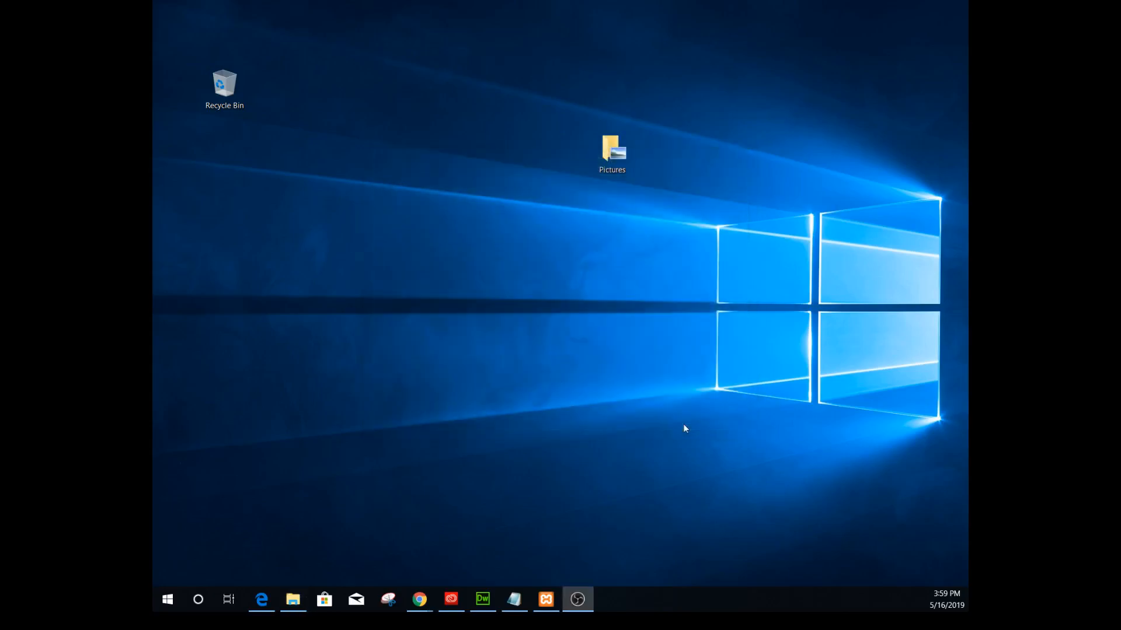
pyautogui.doubleClick(610, 155)
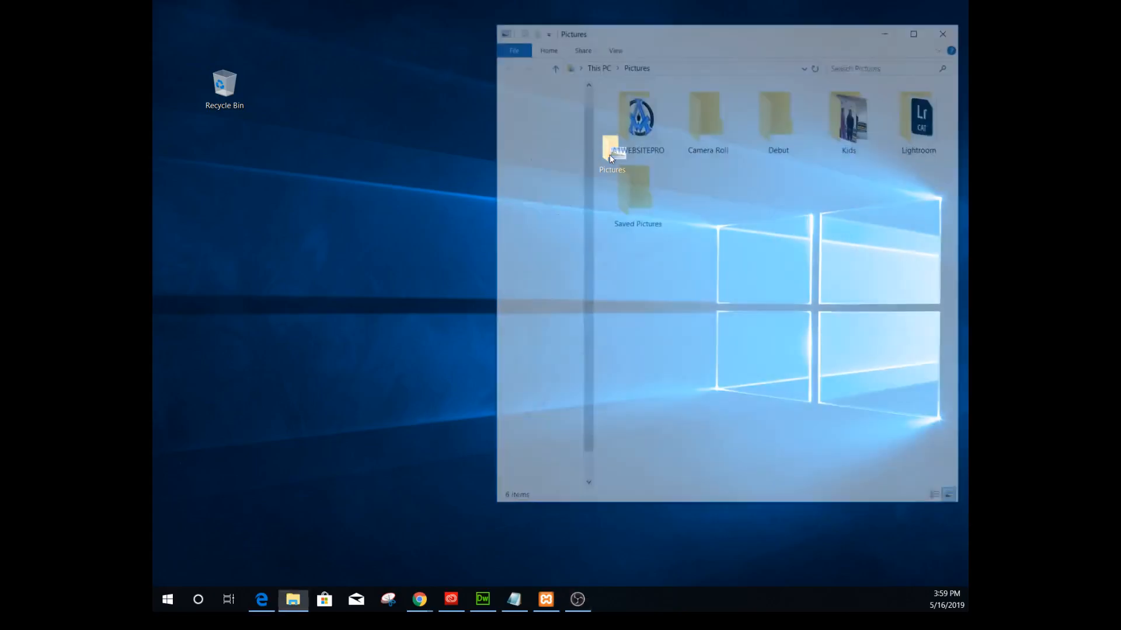
pyautogui.click(946, 29)
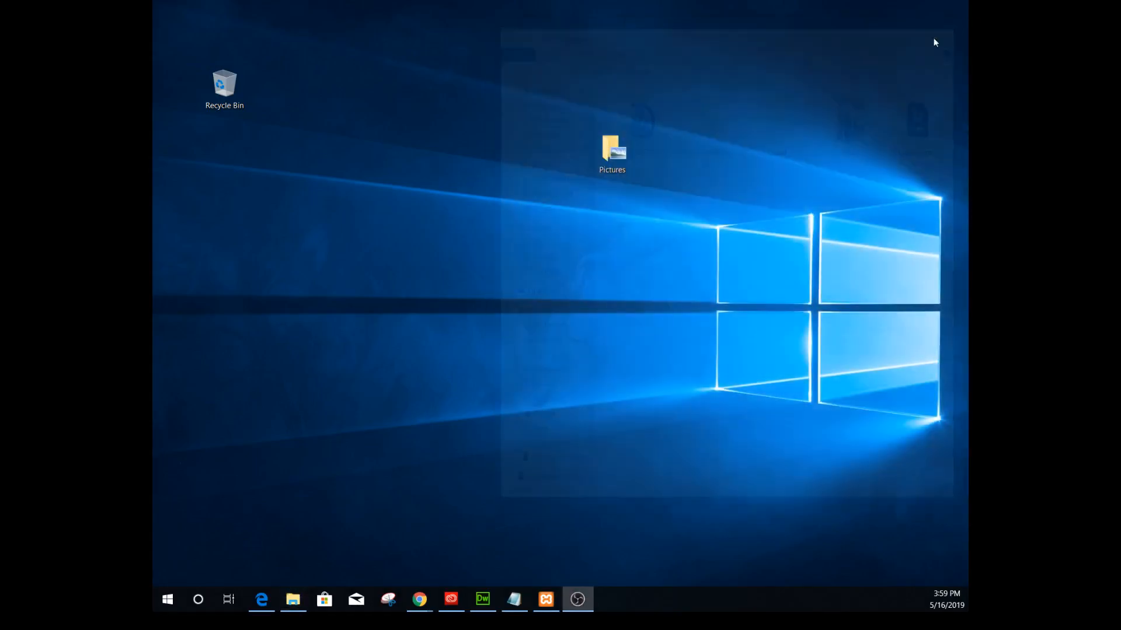
# Move the Pictures shortcut from the desktop to the Recycle Bin and permanently empty the bin
pyautogui.moveTo(621, 153); pyautogui.dragTo(239, 88)
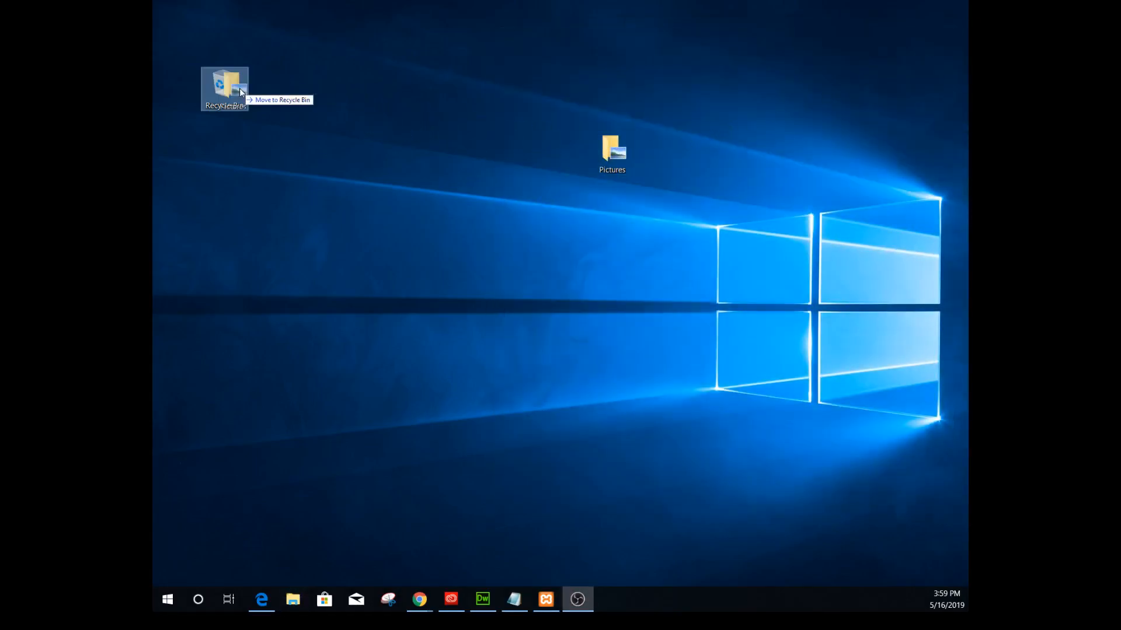
pyautogui.rightClick(234, 88)
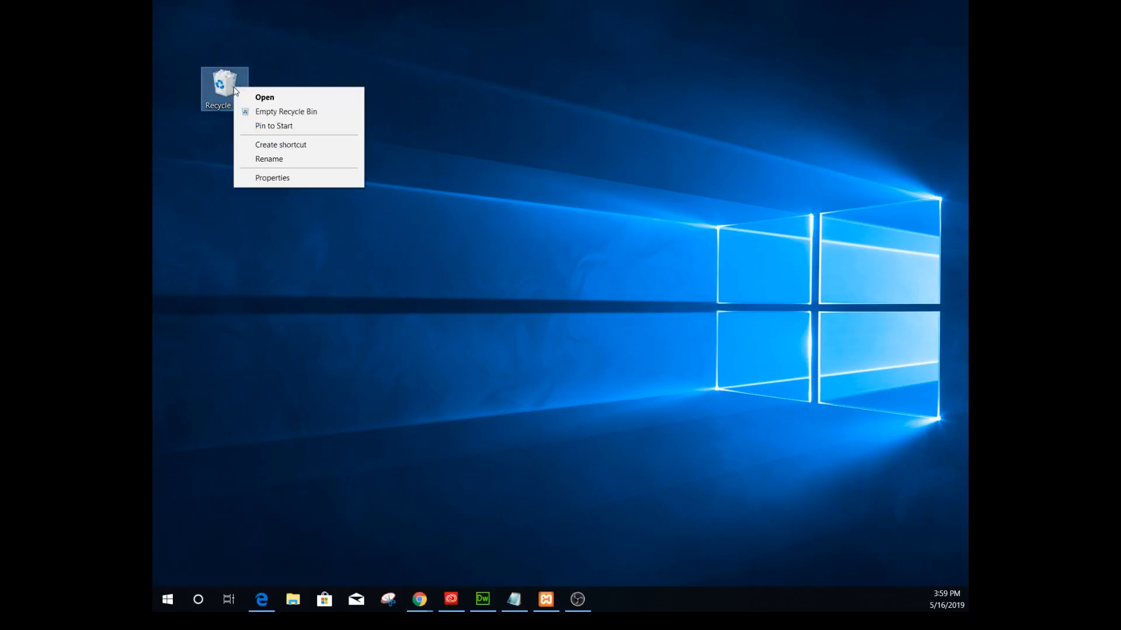
pyautogui.click(269, 112)
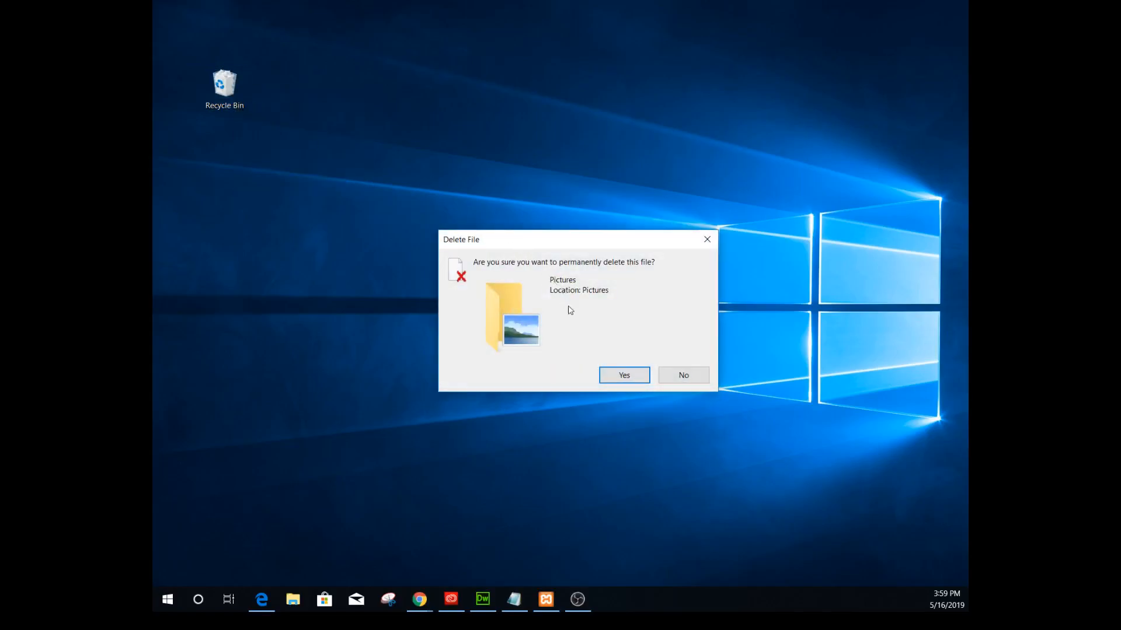
pyautogui.click(624, 376)
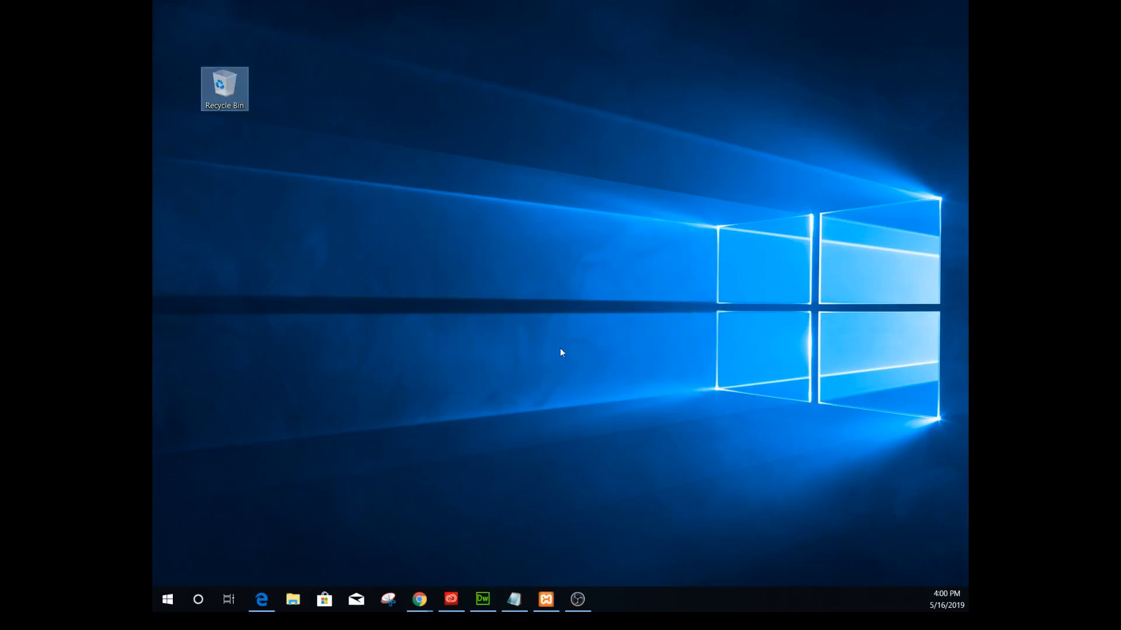
# Copy the Kids folder from Pictures to the desktop, and delete the desktop copy
pyautogui.click(292, 599)
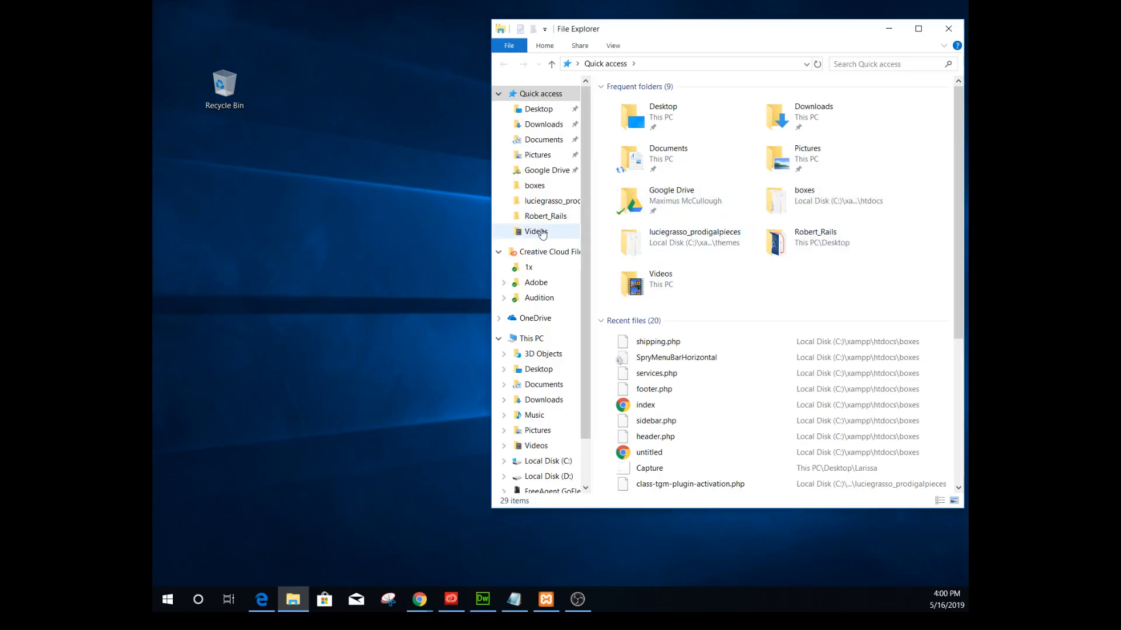
pyautogui.click(536, 159)
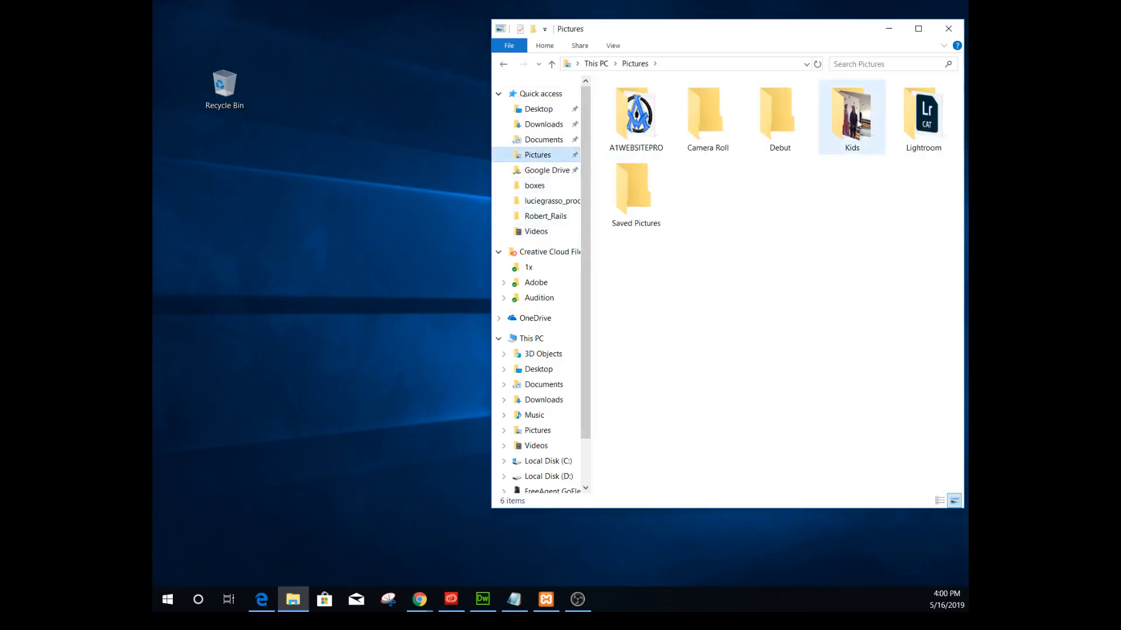
pyautogui.moveTo(857, 126); pyautogui.dragTo(337, 286)
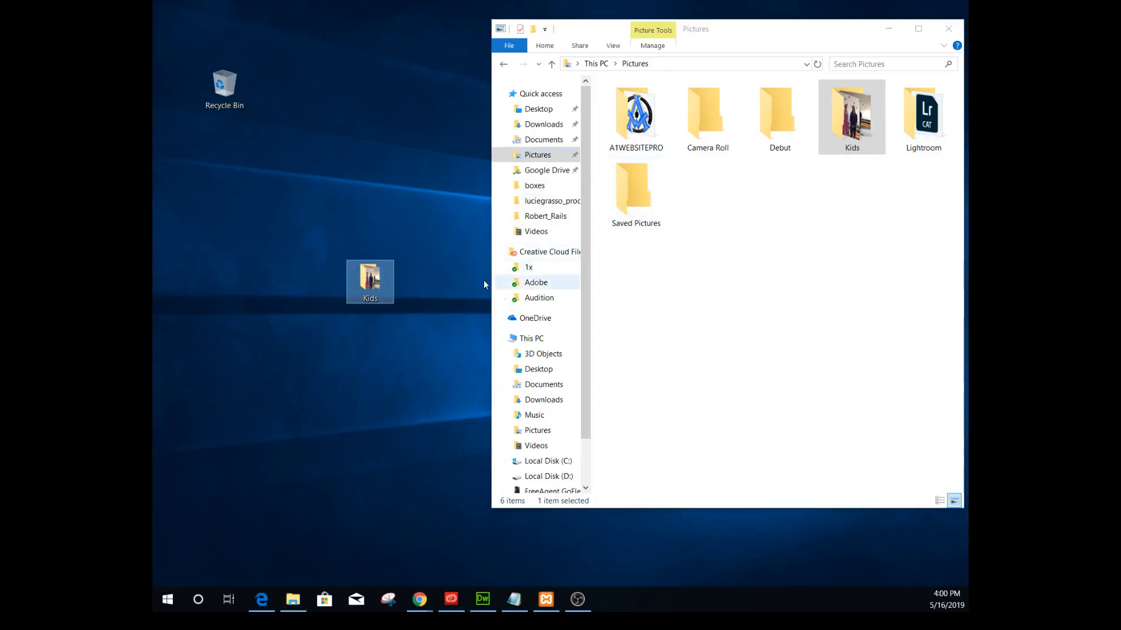
pyautogui.press('Delete')
pyautogui.rightClick(383, 267)
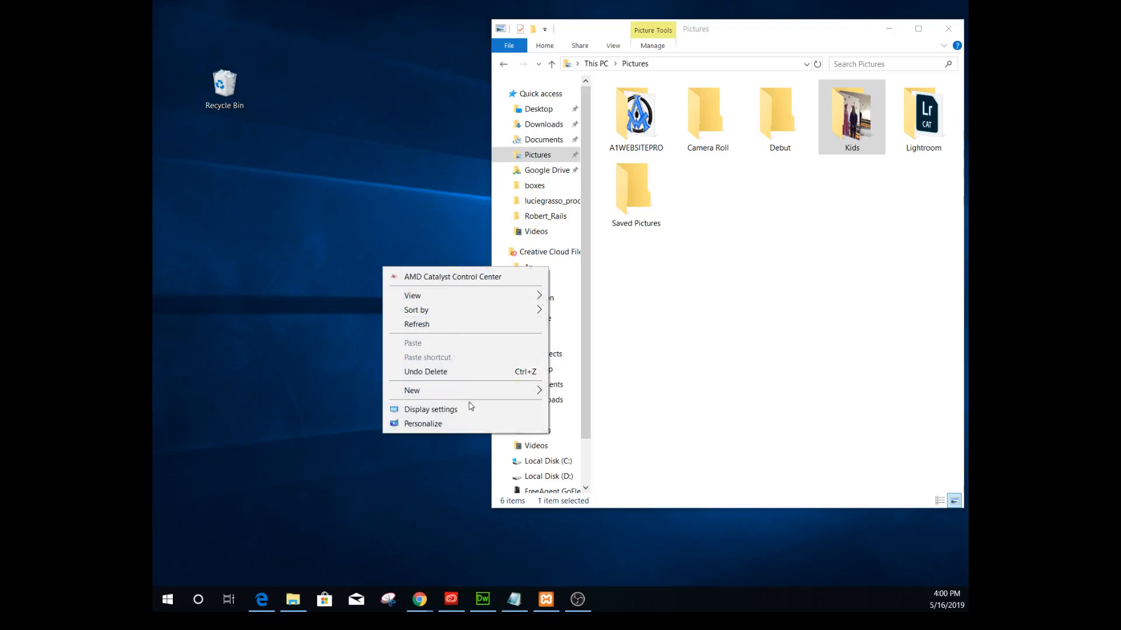
pyautogui.moveTo(478, 396)
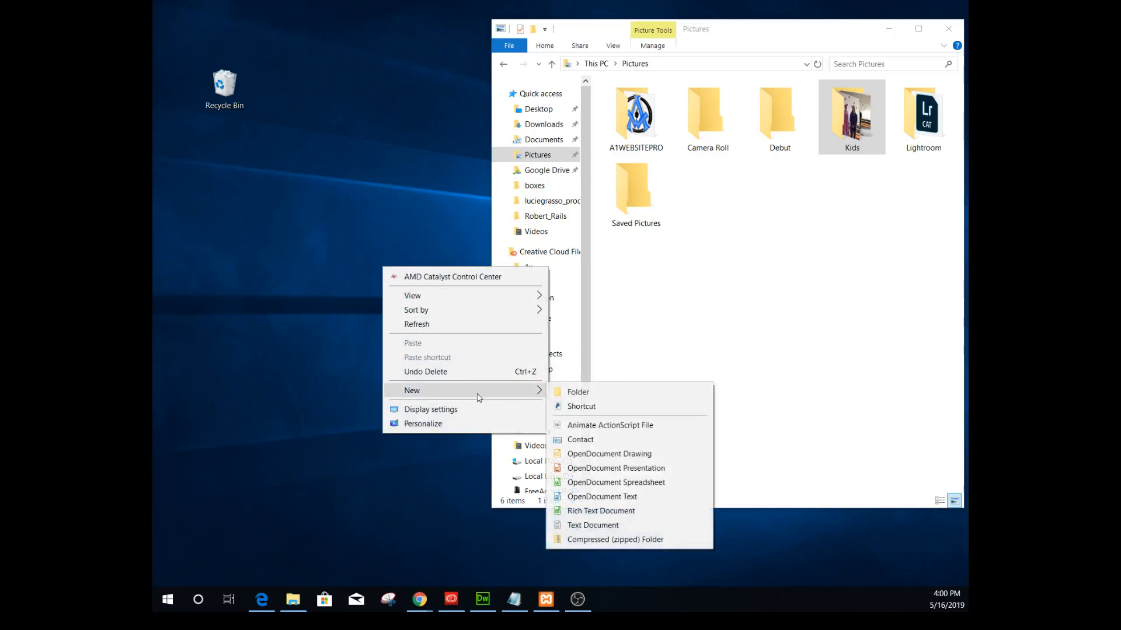
pyautogui.click(576, 407)
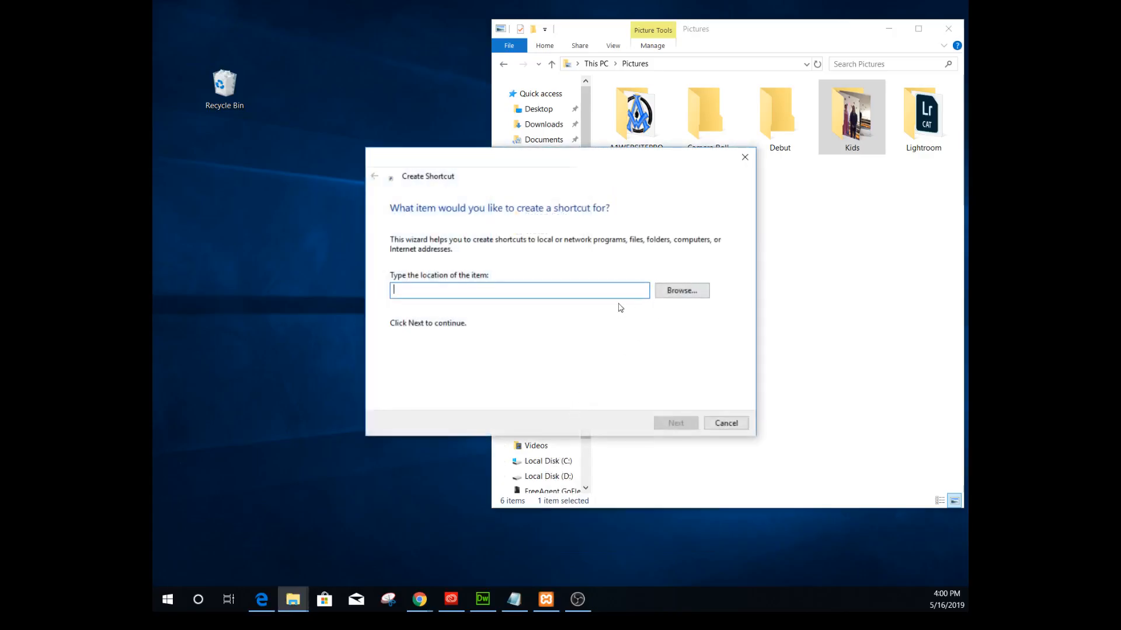
pyautogui.click(729, 425)
# Close the Pictures window and permanently empty the Recycle Bin of the deleted Kids folder
pyautogui.click(948, 28)
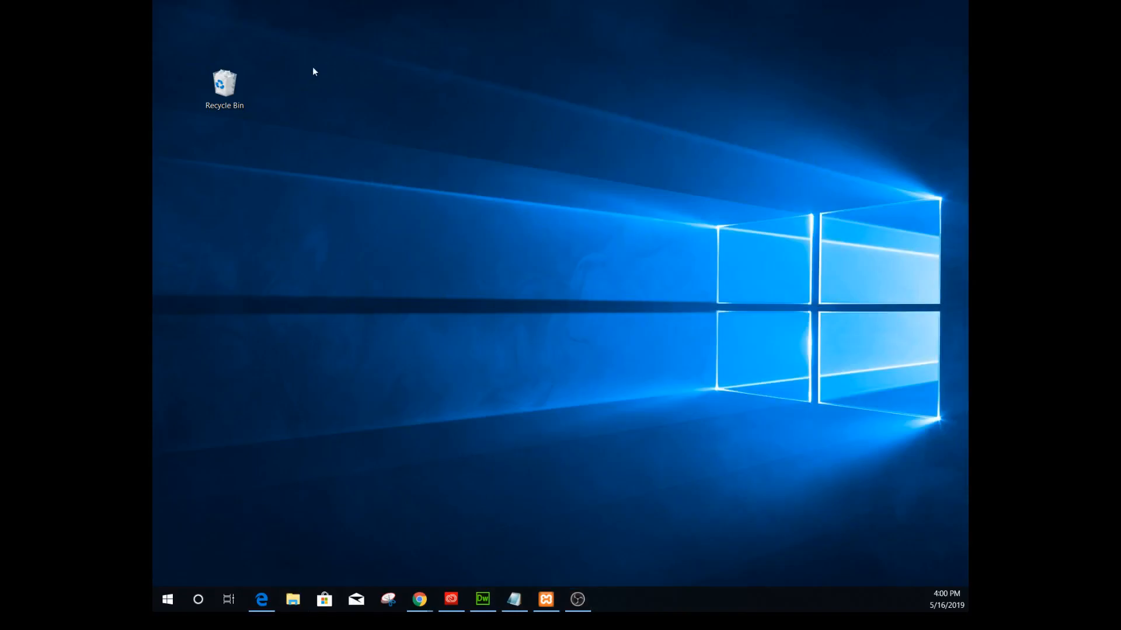
pyautogui.rightClick(231, 90)
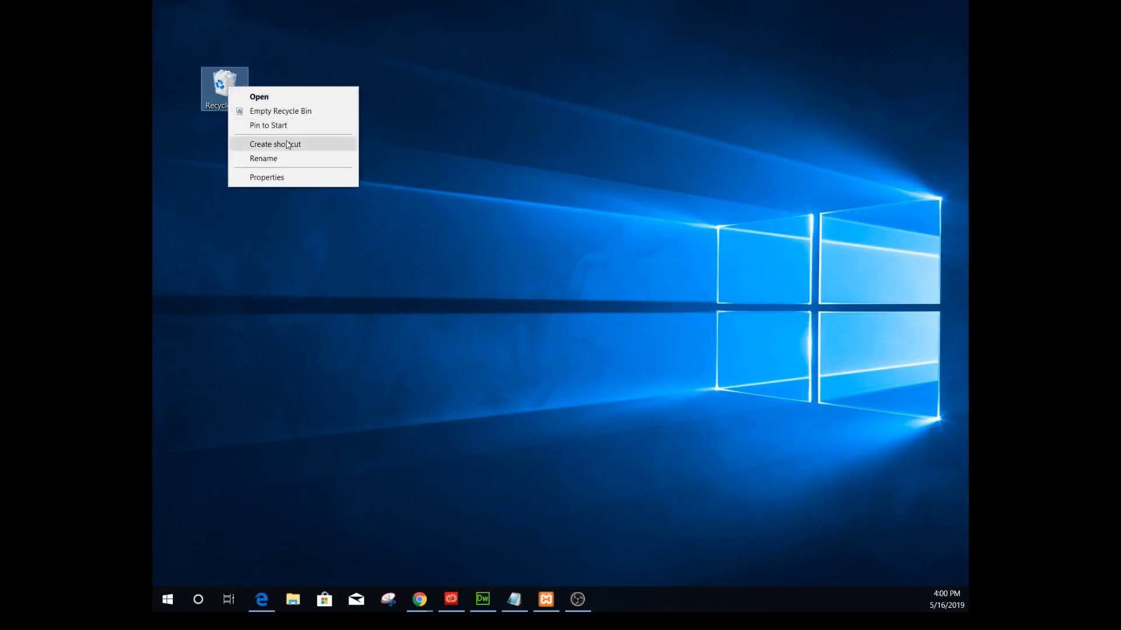
pyautogui.click(306, 112)
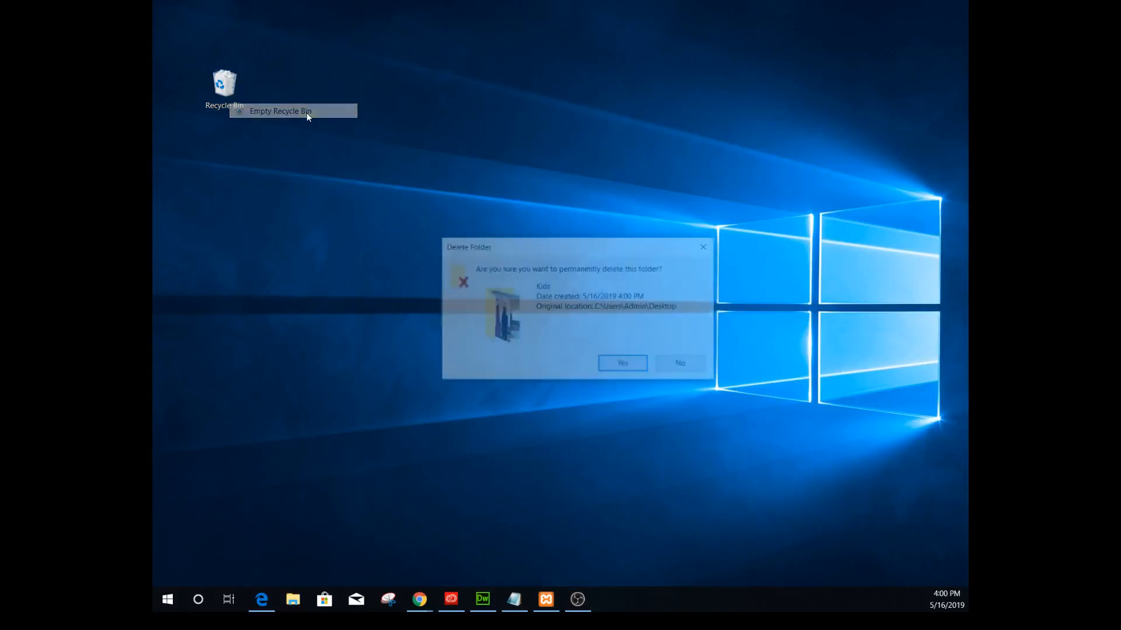
pyautogui.click(631, 364)
pyautogui.click(538, 100)
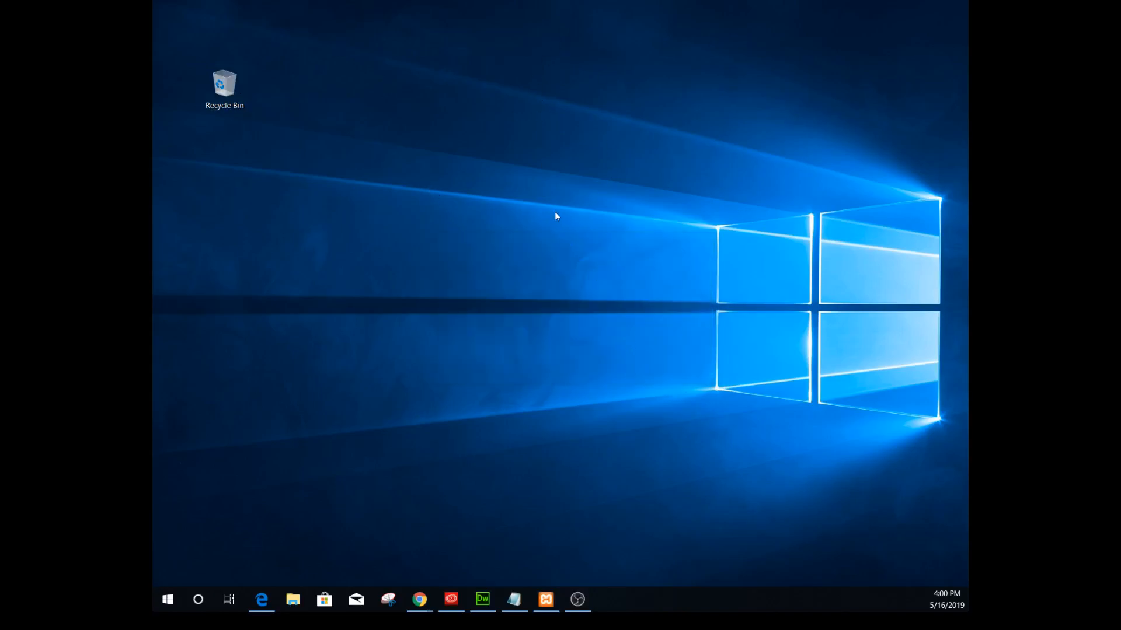
pyautogui.rightClick(540, 136)
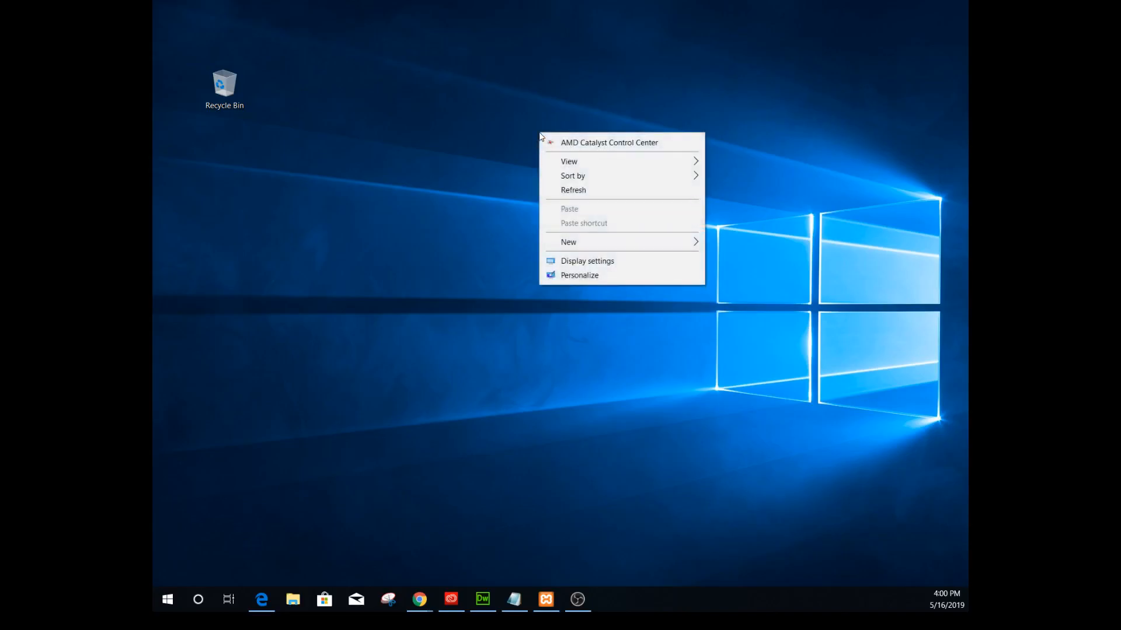
pyautogui.moveTo(630, 245)
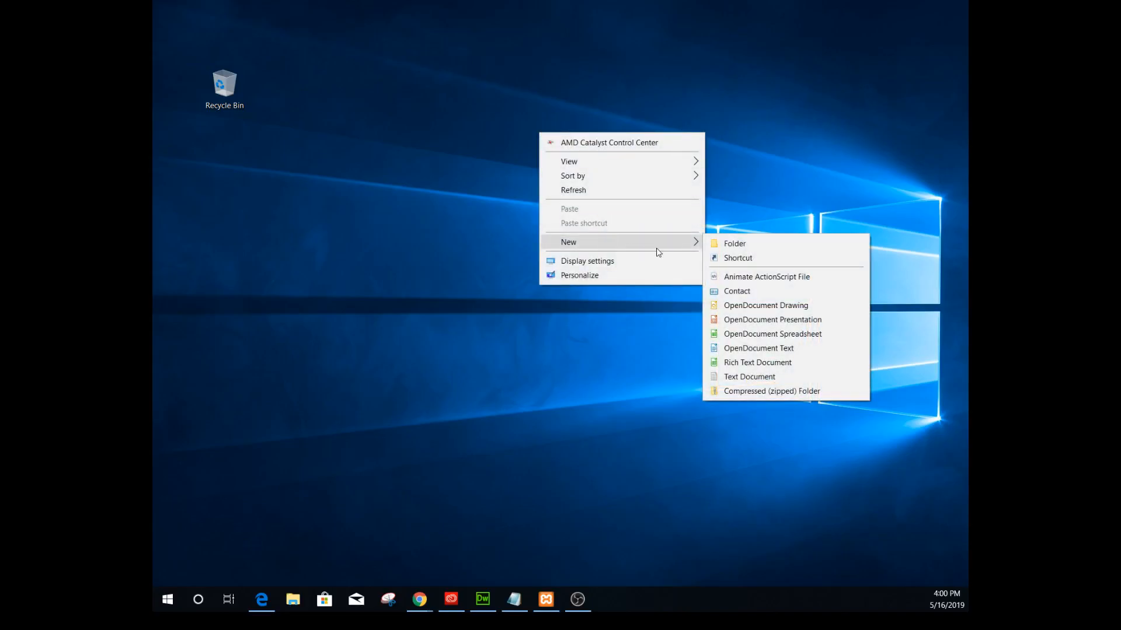
pyautogui.click(766, 265)
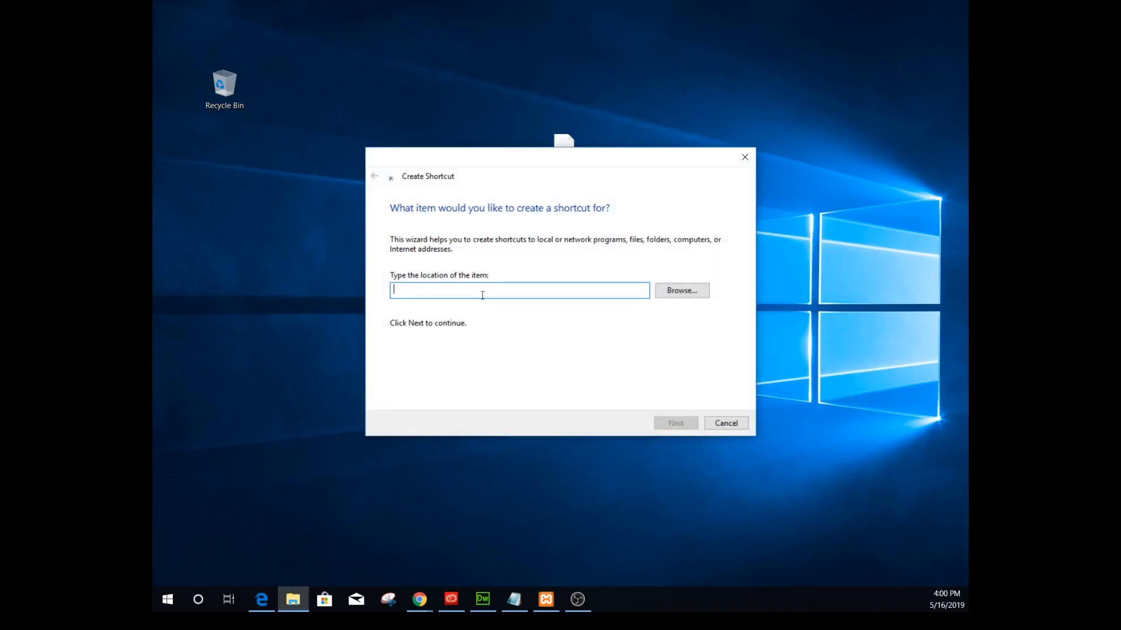
pyautogui.write('https')
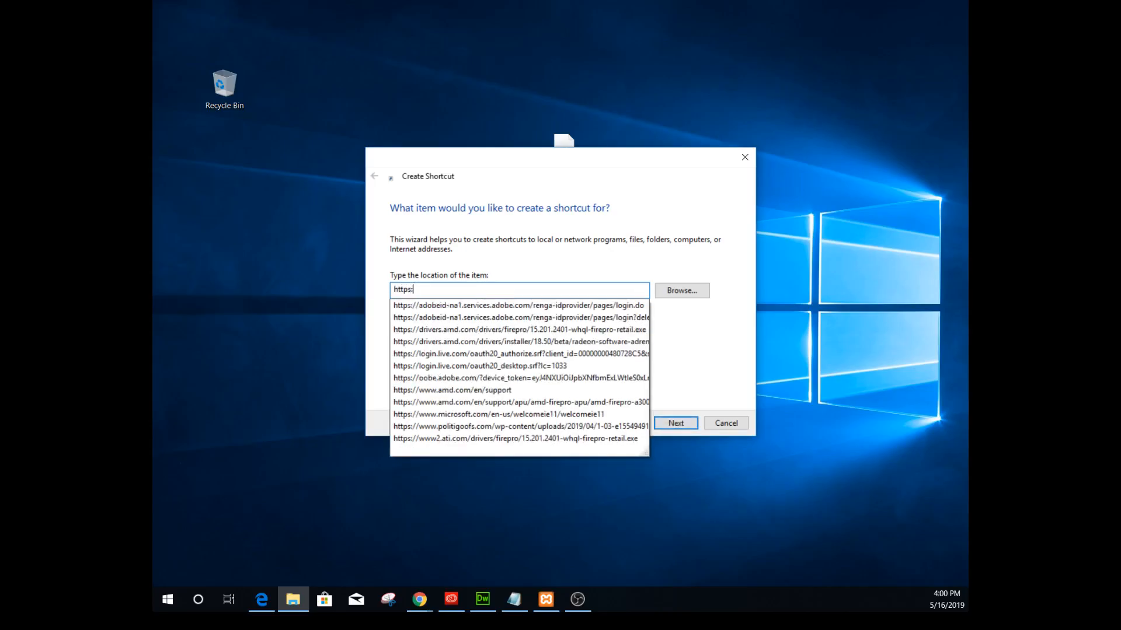
pyautogui.write('://a1')
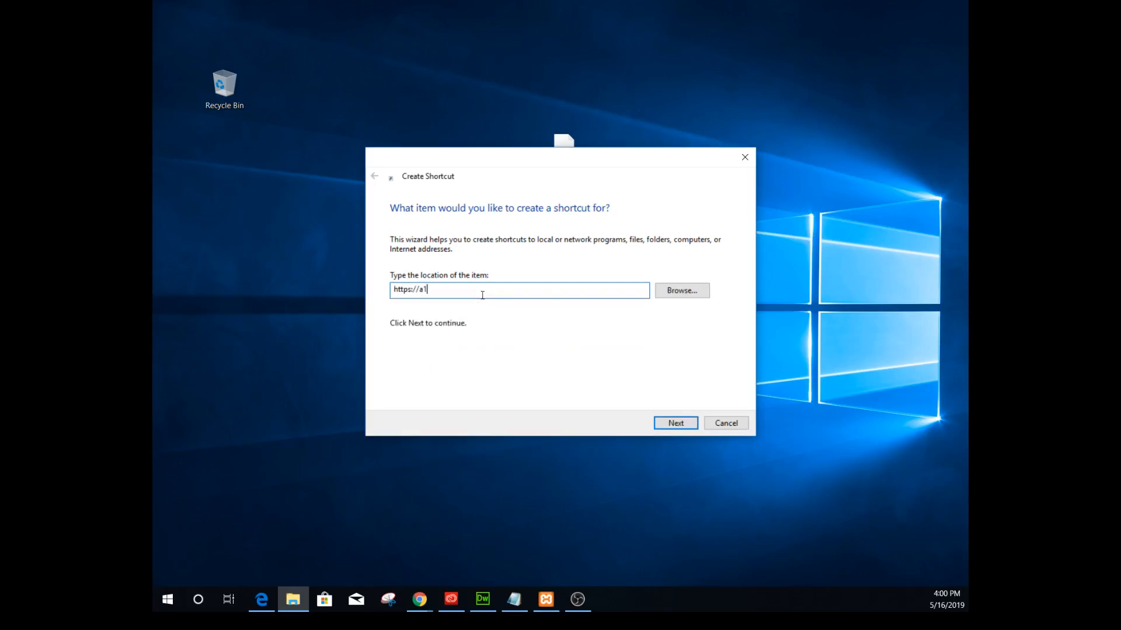
pyautogui.write('o.com')
pyautogui.click(676, 423)
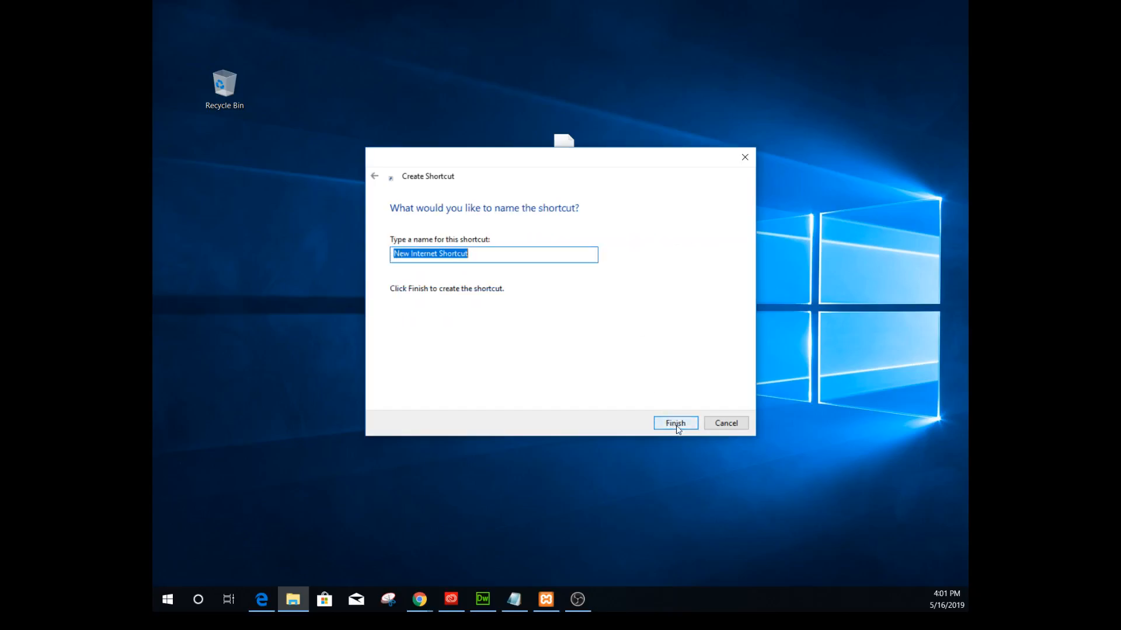
# Name the web shortcut A1WEBSITEPRO and finish creating it
pyautogui.click(405, 255)
pyautogui.moveTo(469, 253); pyautogui.dragTo(342, 252)
pyautogui.write('A1WEBSITEPRO')
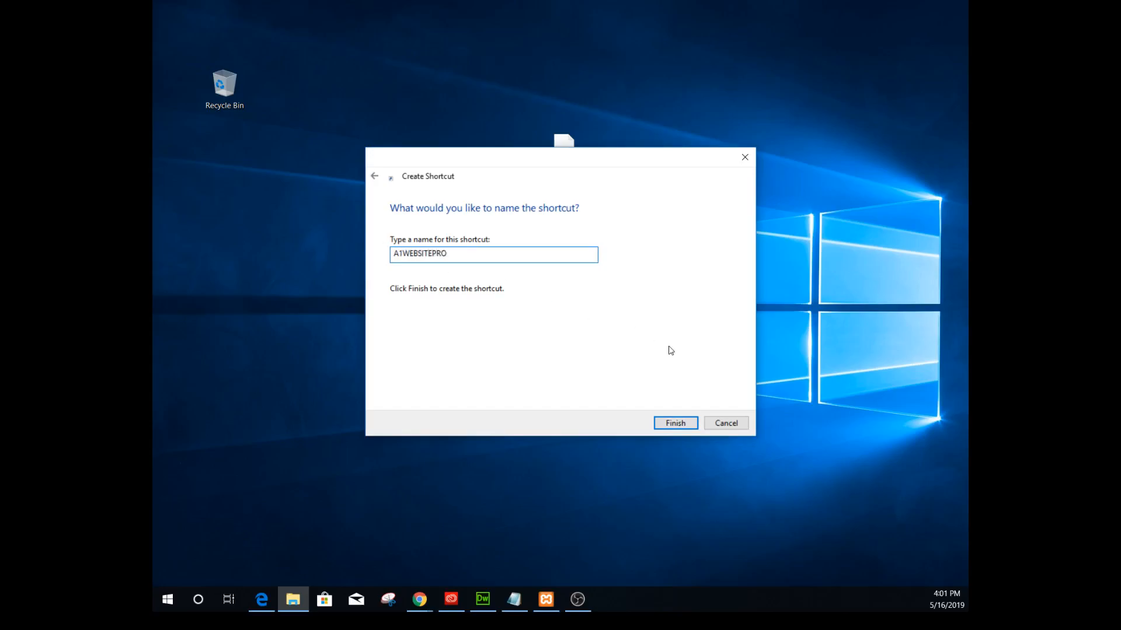
pyautogui.click(687, 423)
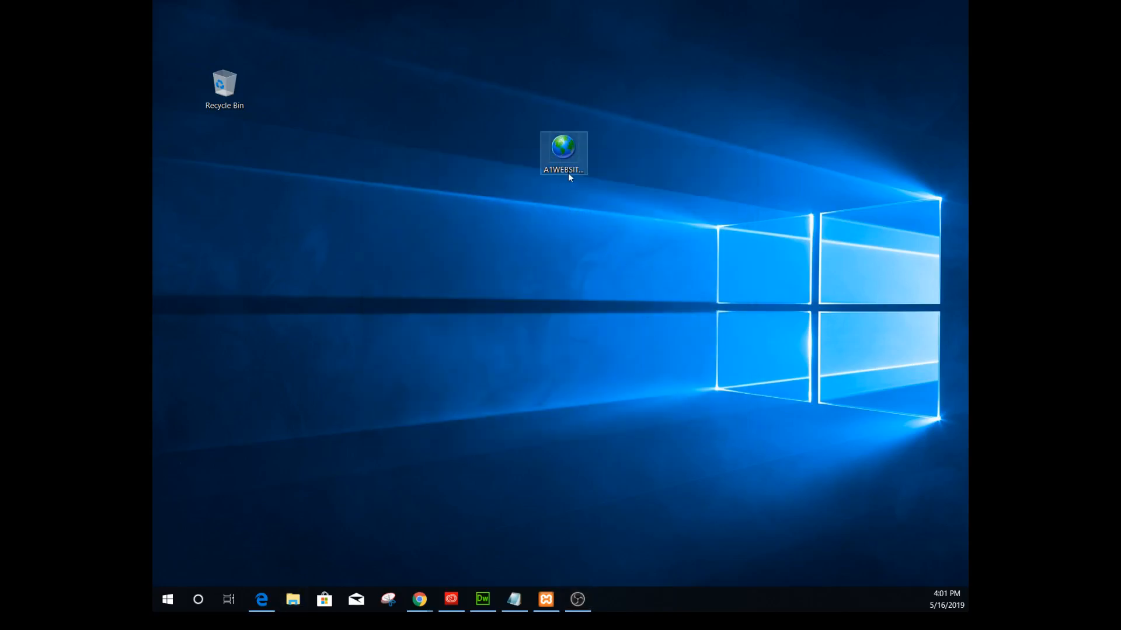
# Reposition the A1WEBSITEPRO shortcut on the desktop, placing it near the middle
pyautogui.moveTo(293, 201); pyautogui.dragTo(293, 202)
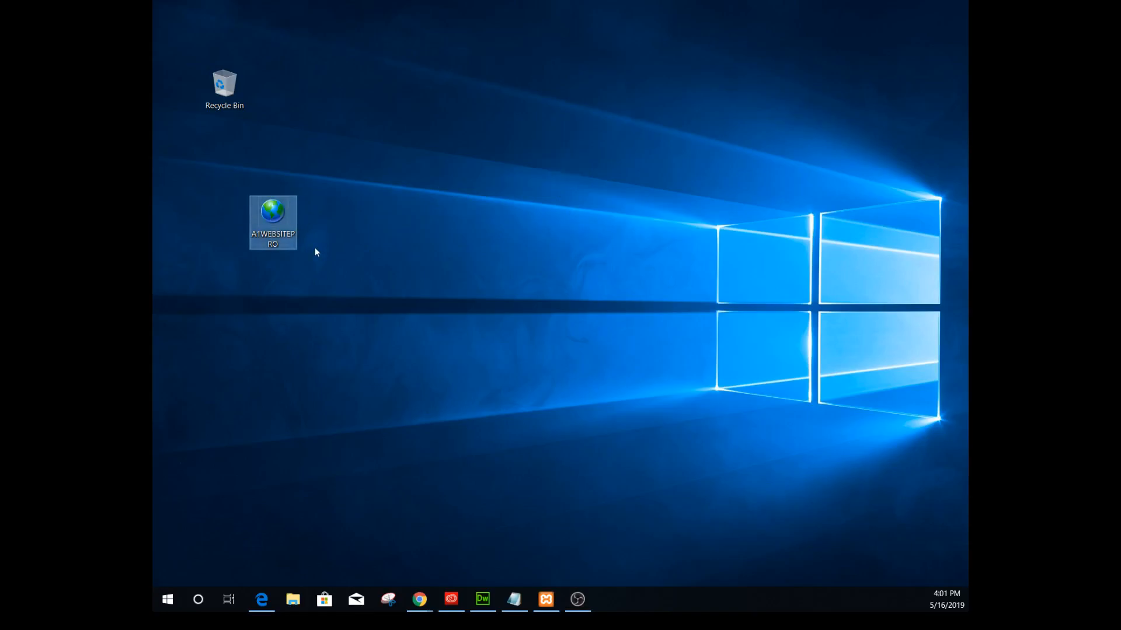
pyautogui.moveTo(264, 212); pyautogui.dragTo(464, 110)
pyautogui.moveTo(518, 253); pyautogui.dragTo(519, 253)
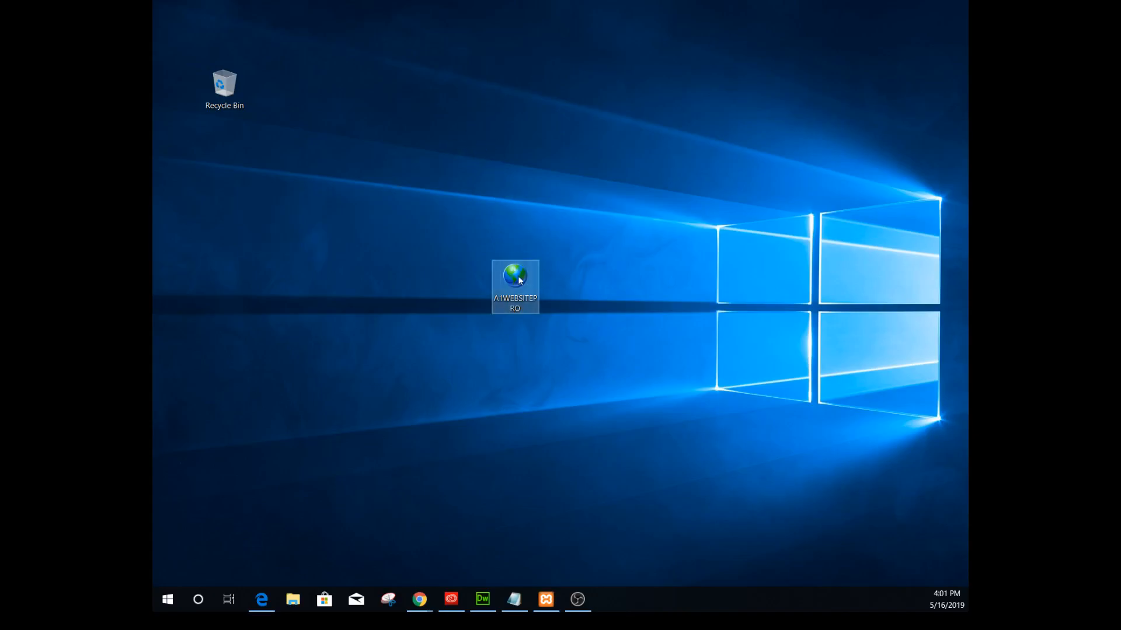
# Change the A1WEBSITEPRO shortcut's icon to the yellow Chrome icon in its properties, apply the change and select the shortcut
pyautogui.rightClick(519, 281)
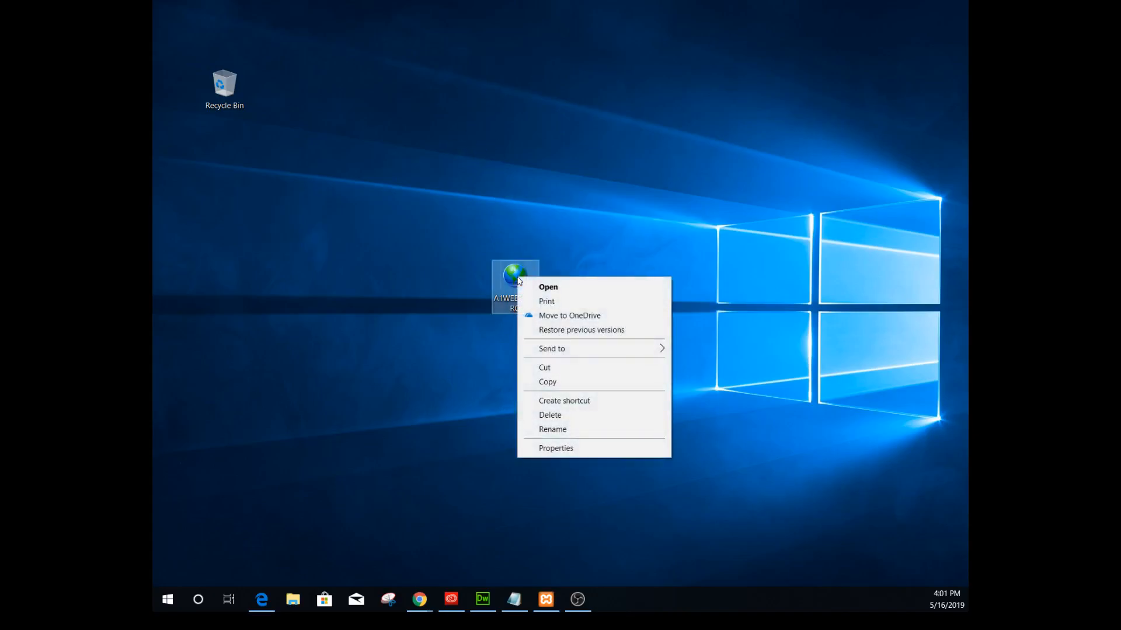
pyautogui.click(516, 286)
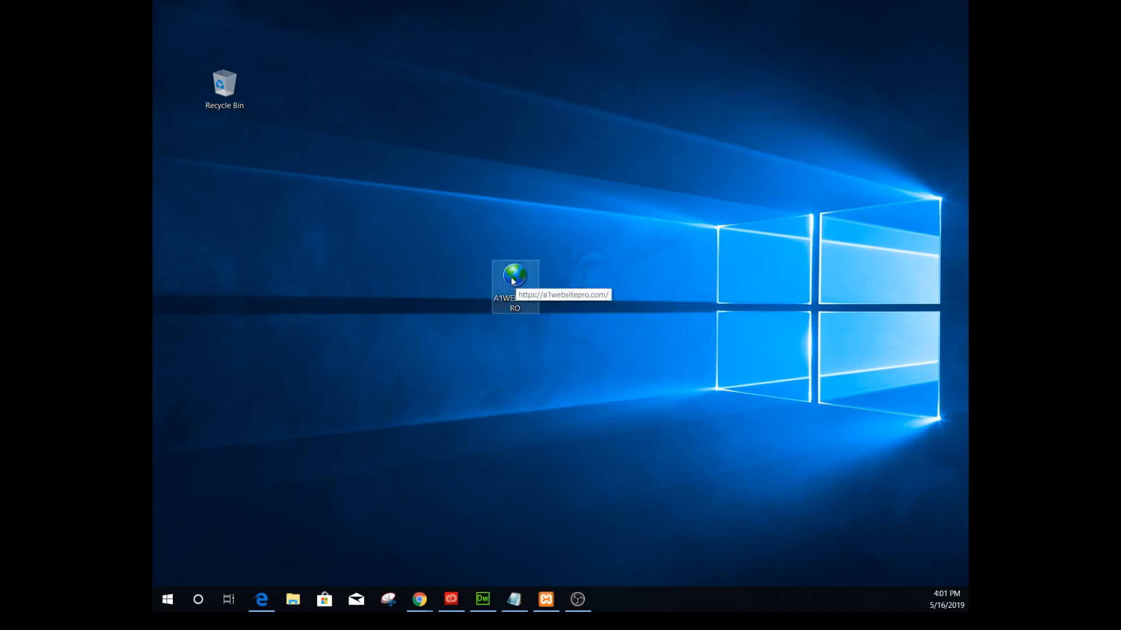
pyautogui.rightClick(510, 277)
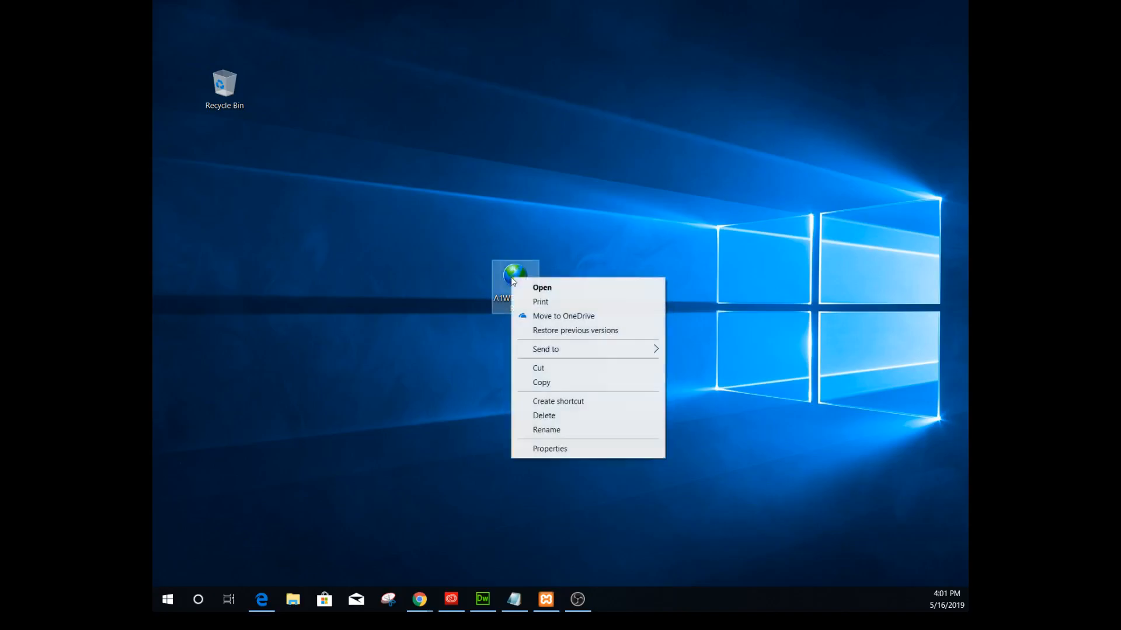
pyautogui.click(561, 451)
pyautogui.moveTo(768, 263); pyautogui.dragTo(790, 110)
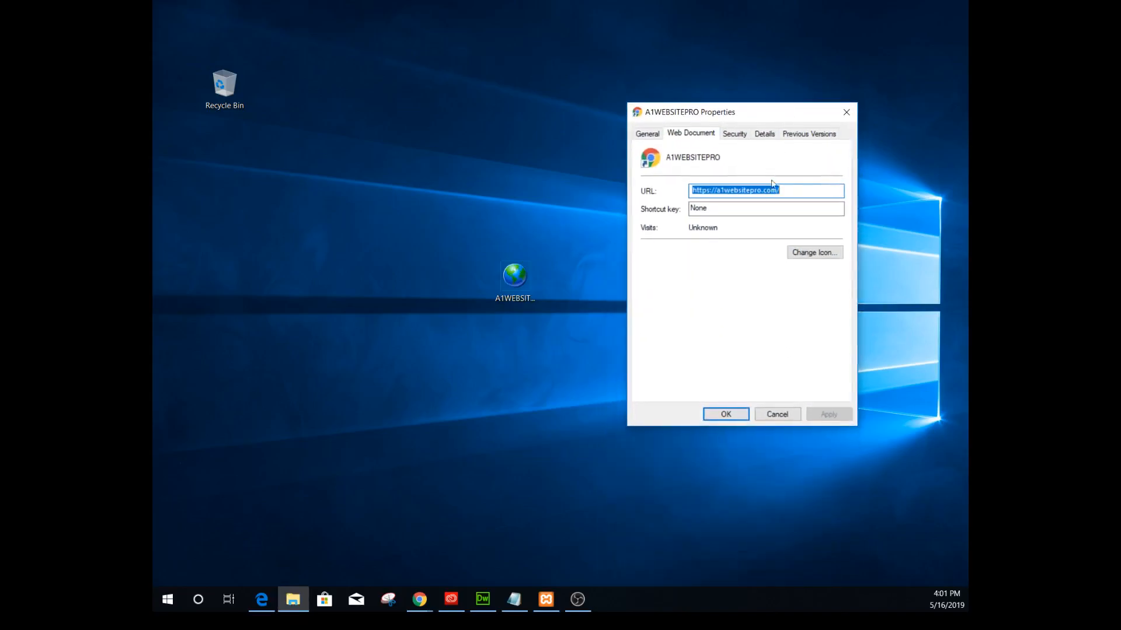
pyautogui.click(813, 253)
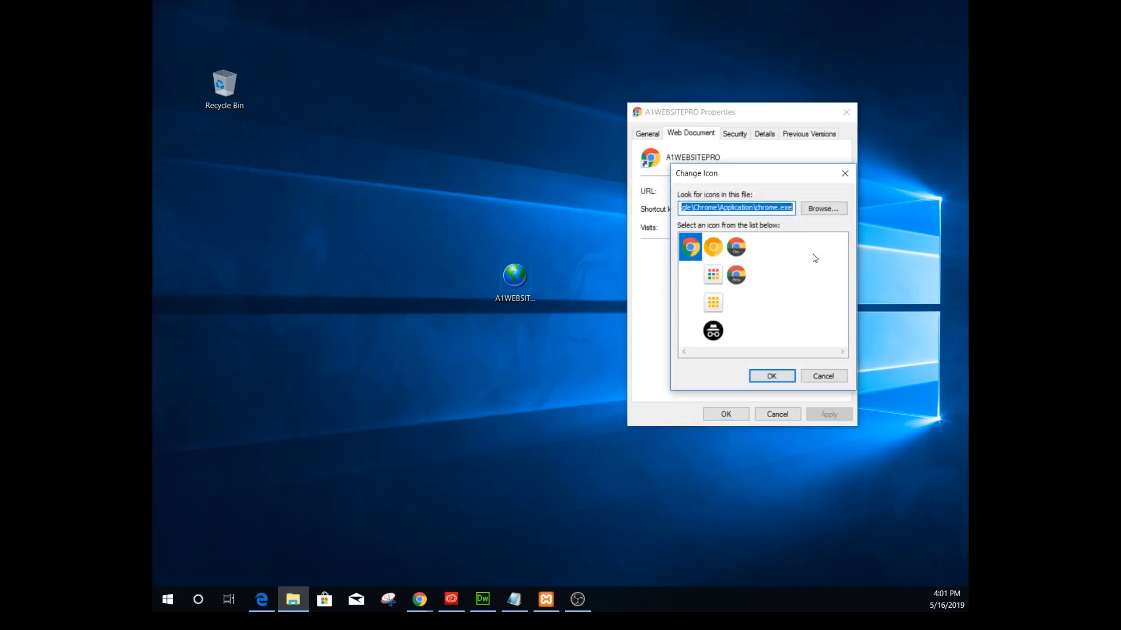
pyautogui.click(715, 247)
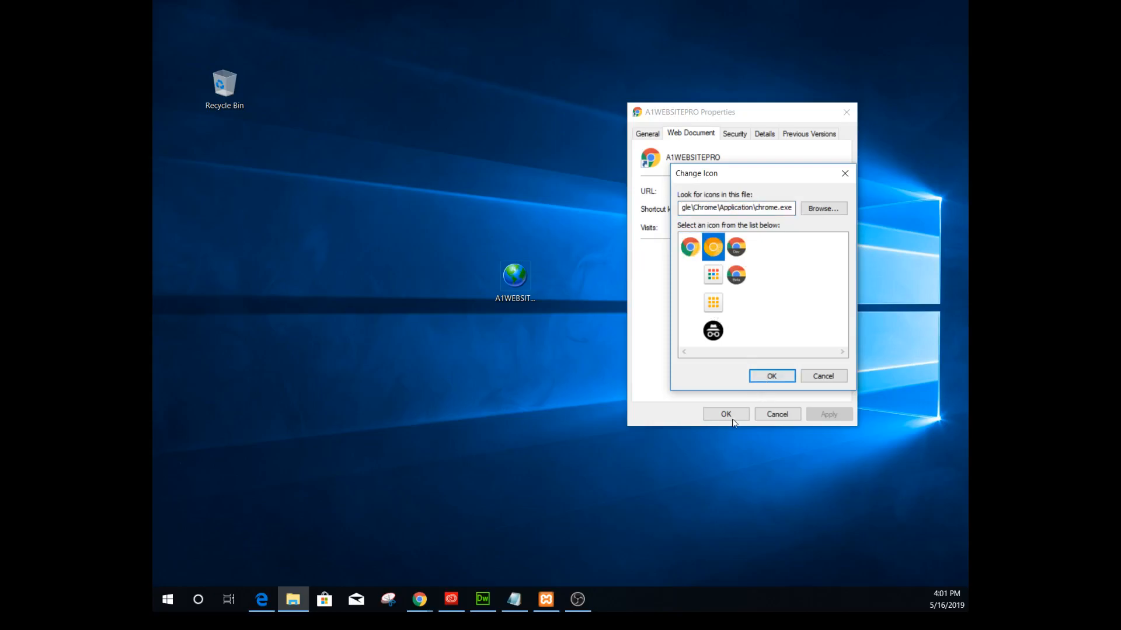
pyautogui.click(771, 377)
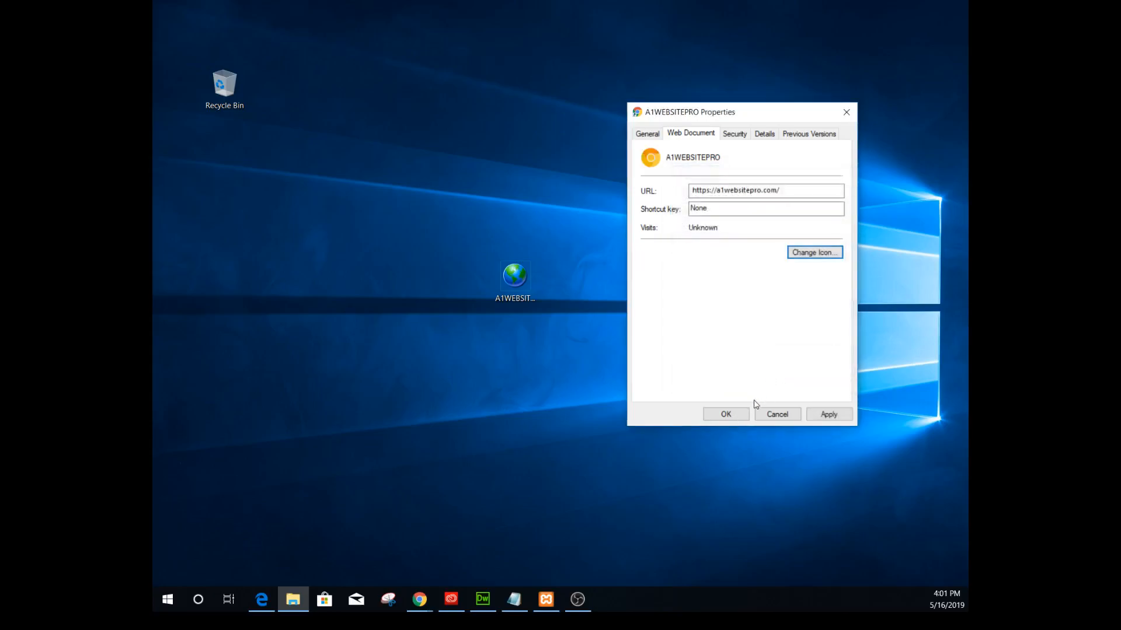
pyautogui.click(838, 416)
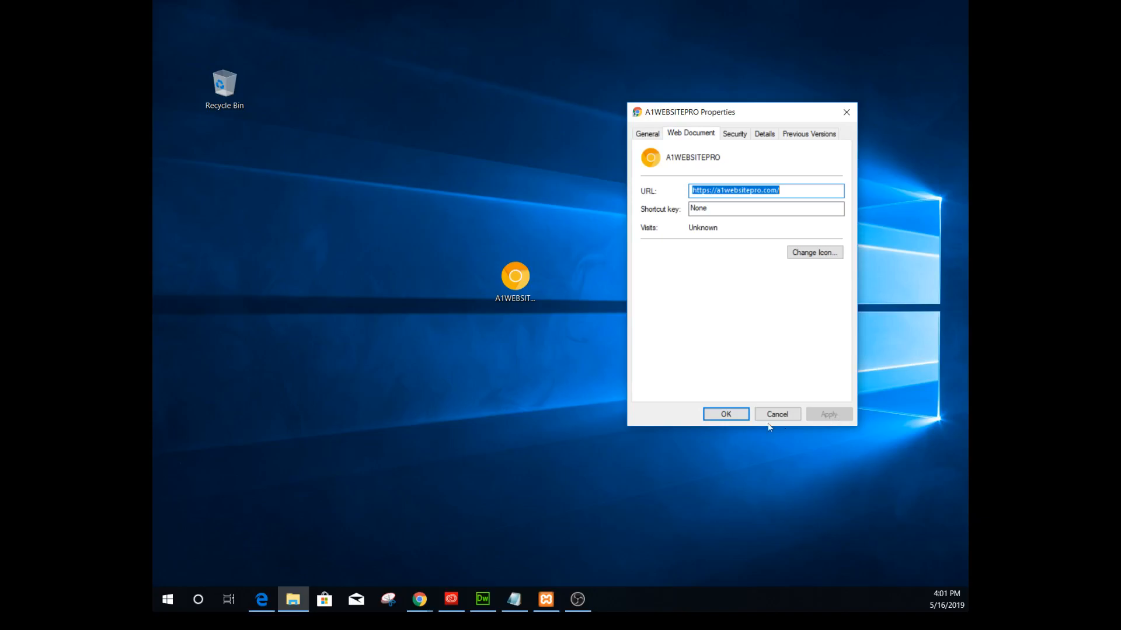
pyautogui.click(723, 415)
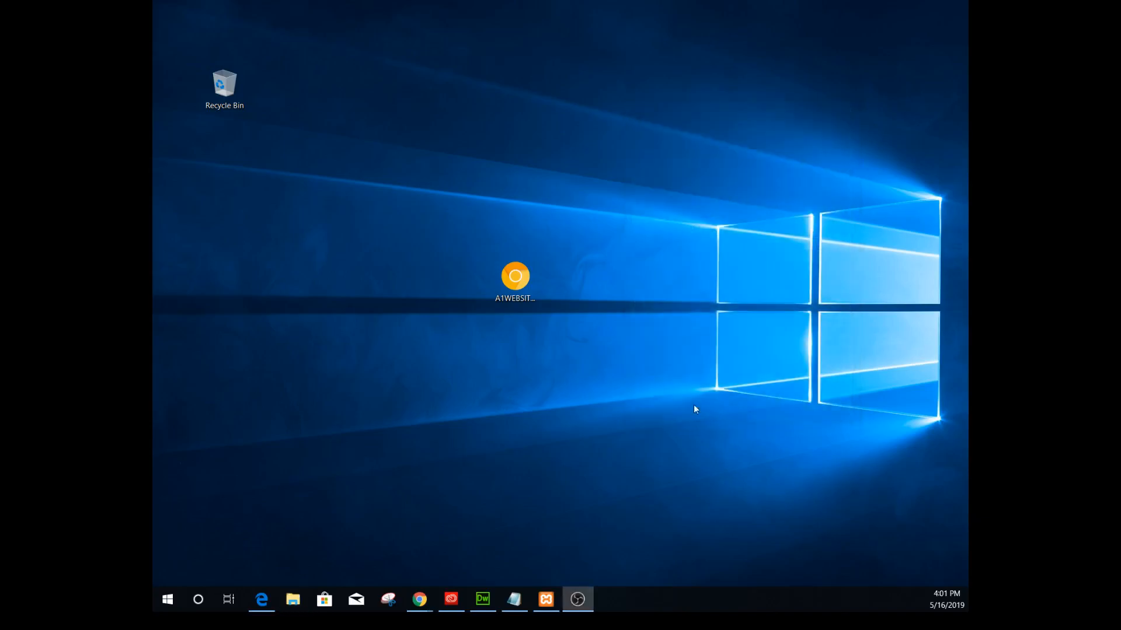
pyautogui.click(524, 282)
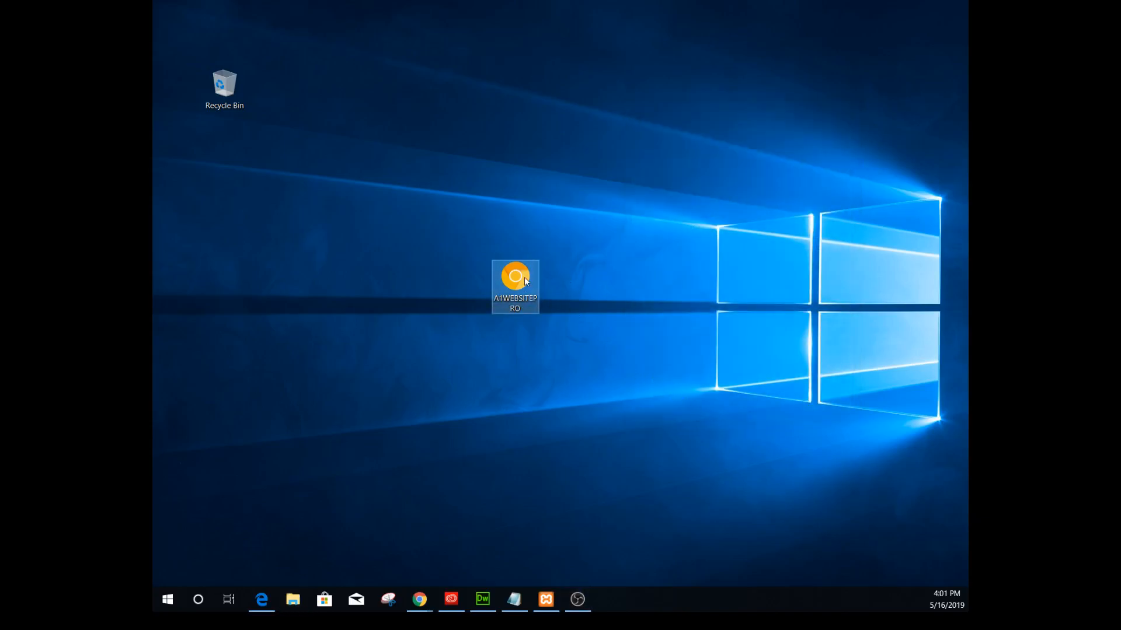